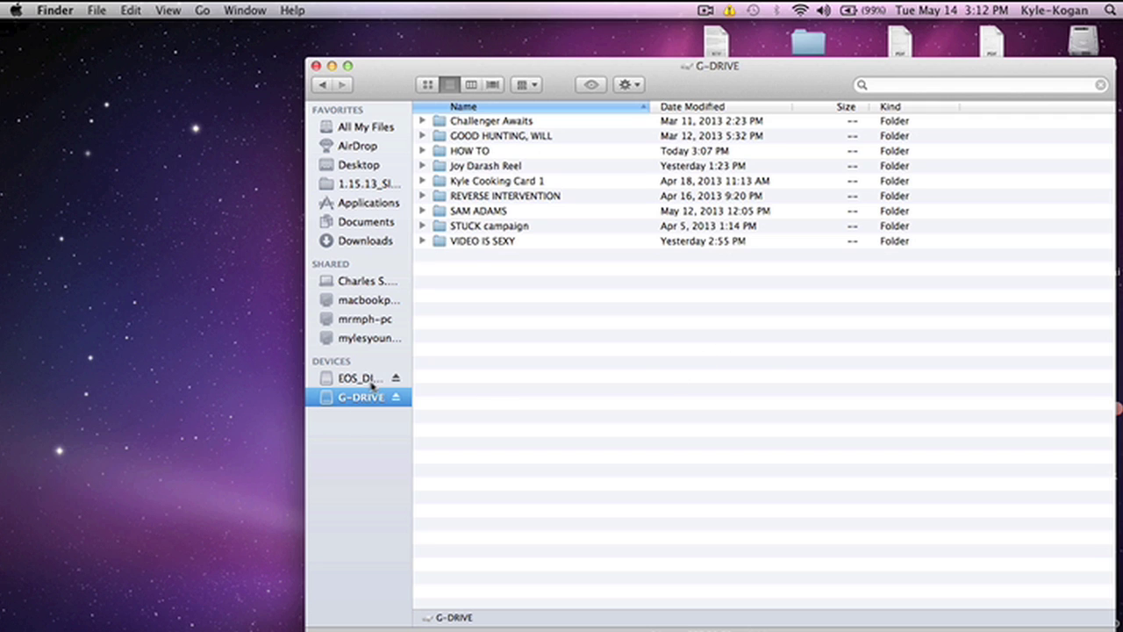
# Select EOS_DIGITAL in the Finder sidebar and eject the camera card.
pyautogui.click(370, 383)
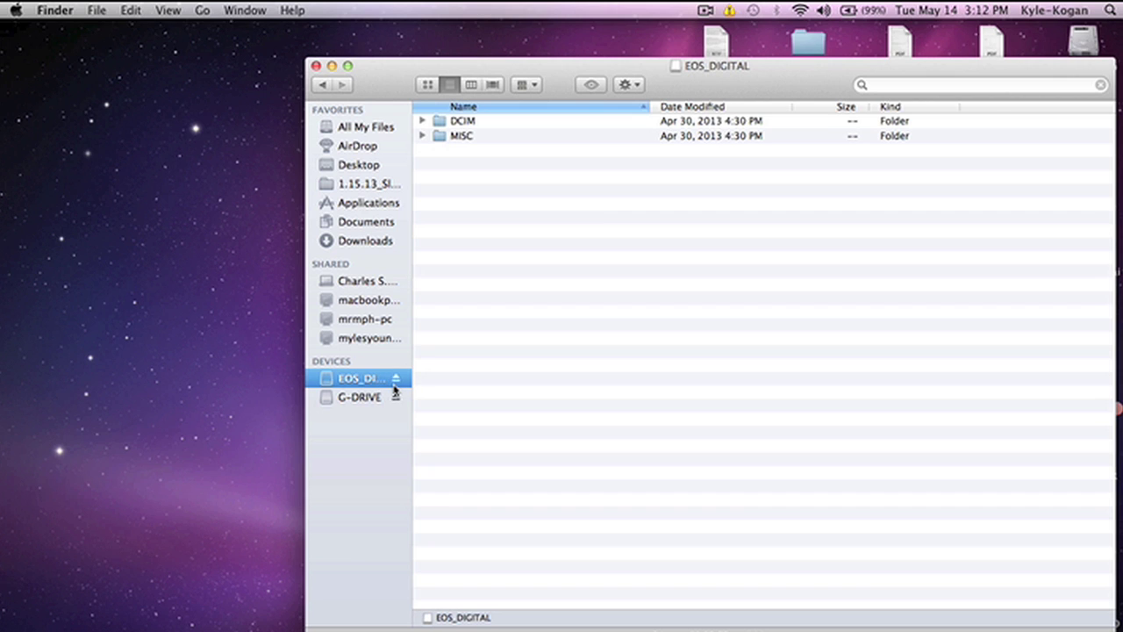
pyautogui.click(394, 386)
pyautogui.click(396, 379)
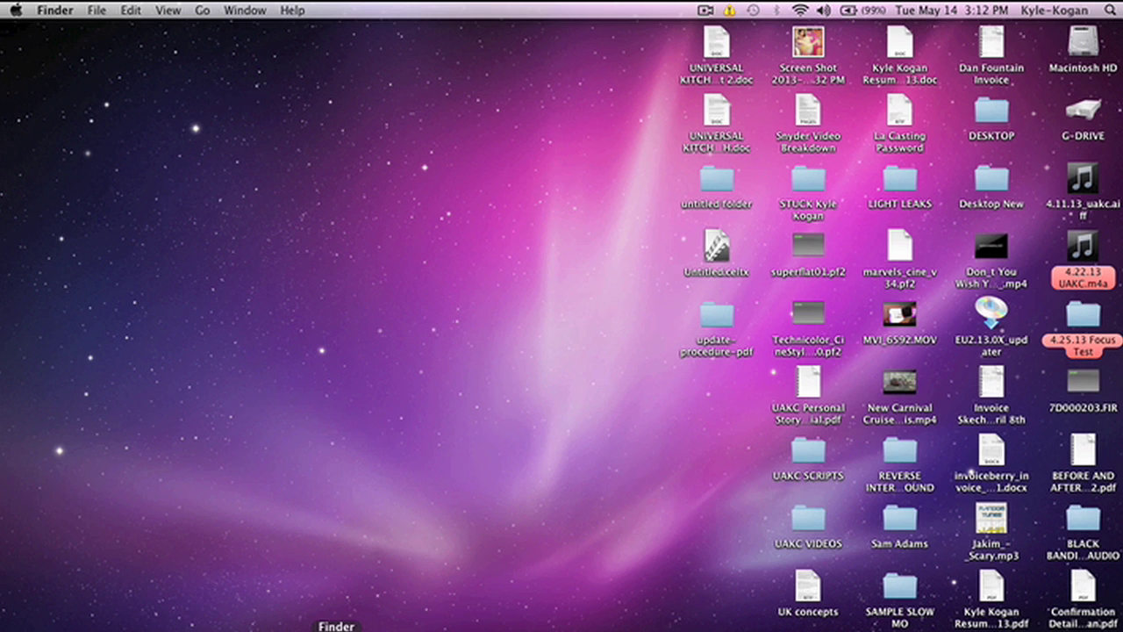
# Open G-DRIVE's HOW TO folder, expand DCIM and 100EOS7D, and select MVI_6793.MOV.
pyautogui.click(336, 629)
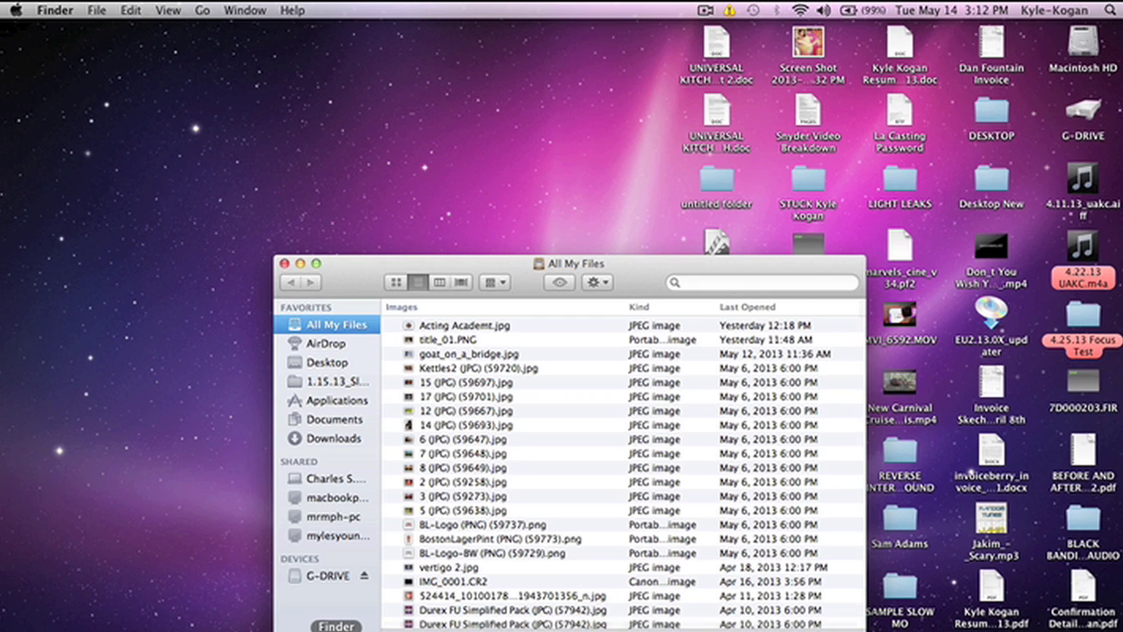
pyautogui.click(328, 575)
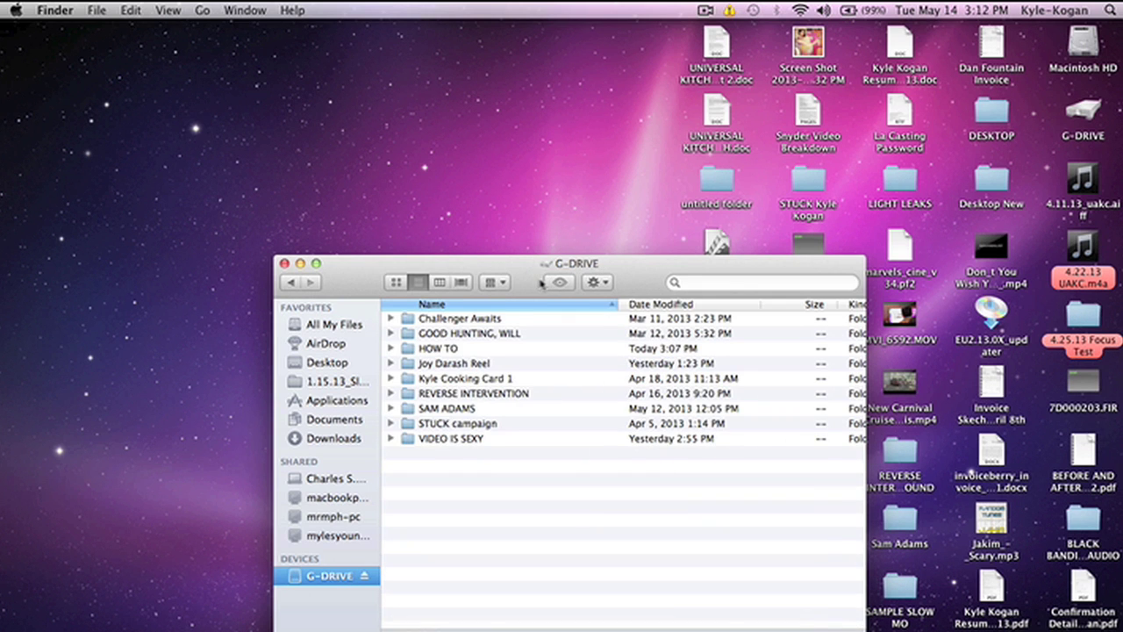
pyautogui.moveTo(540, 283); pyautogui.dragTo(499, 195)
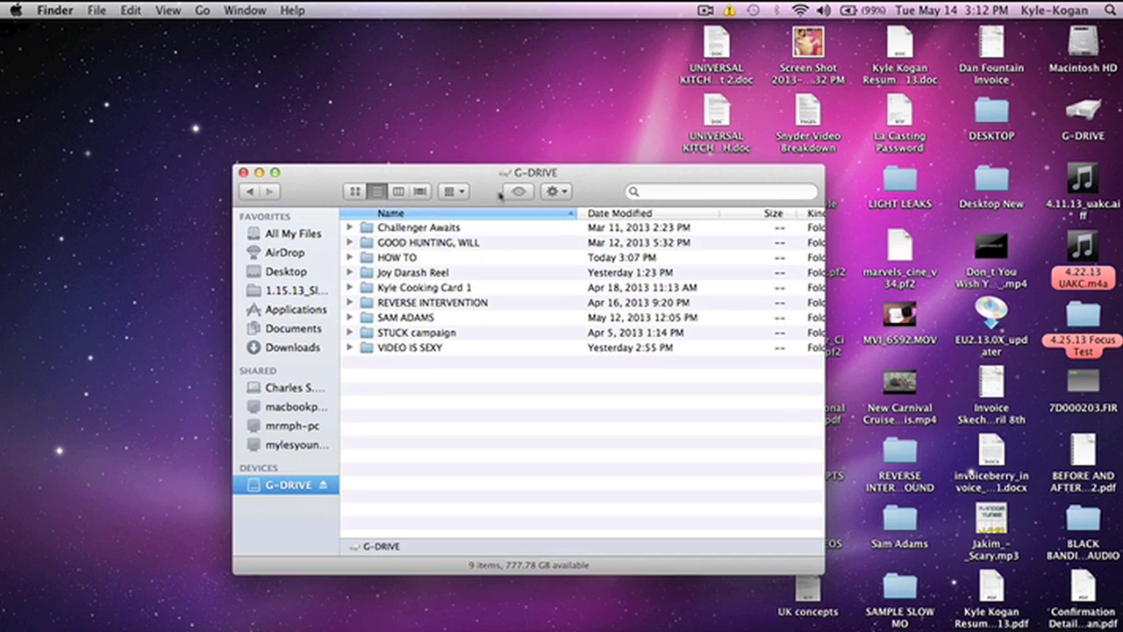
pyautogui.doubleClick(370, 259)
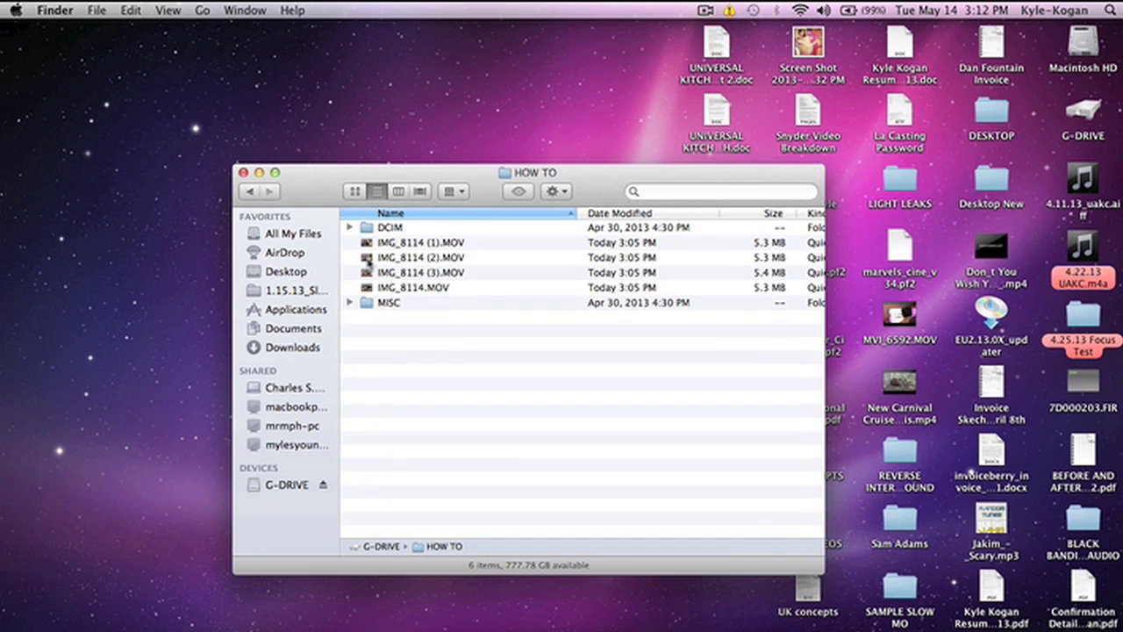
pyautogui.click(350, 228)
pyautogui.click(369, 246)
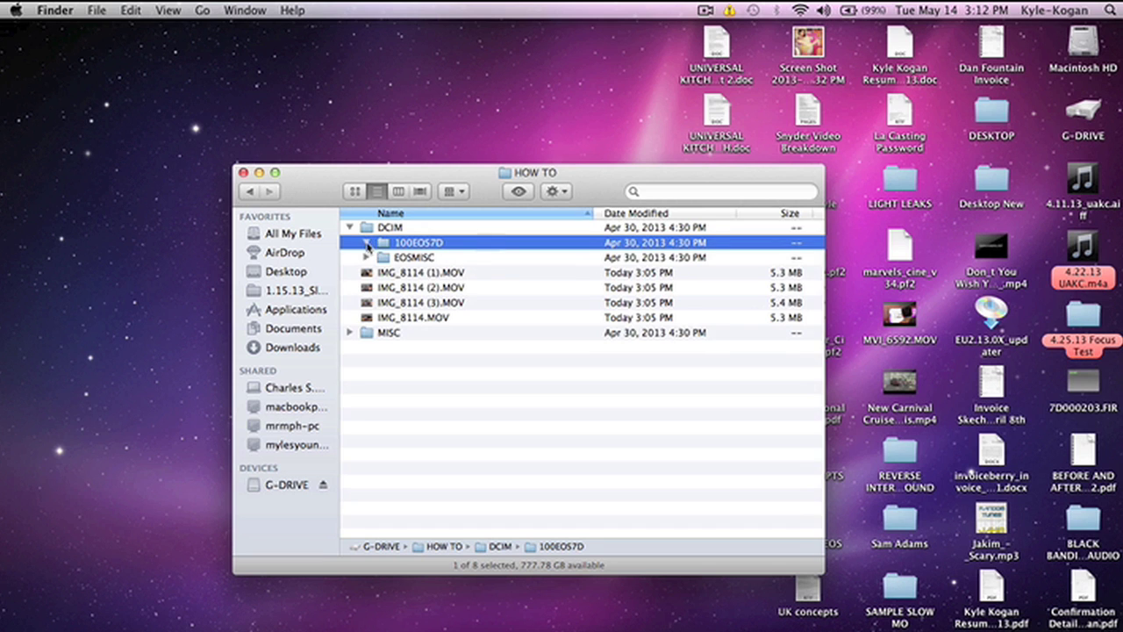
pyautogui.click(366, 242)
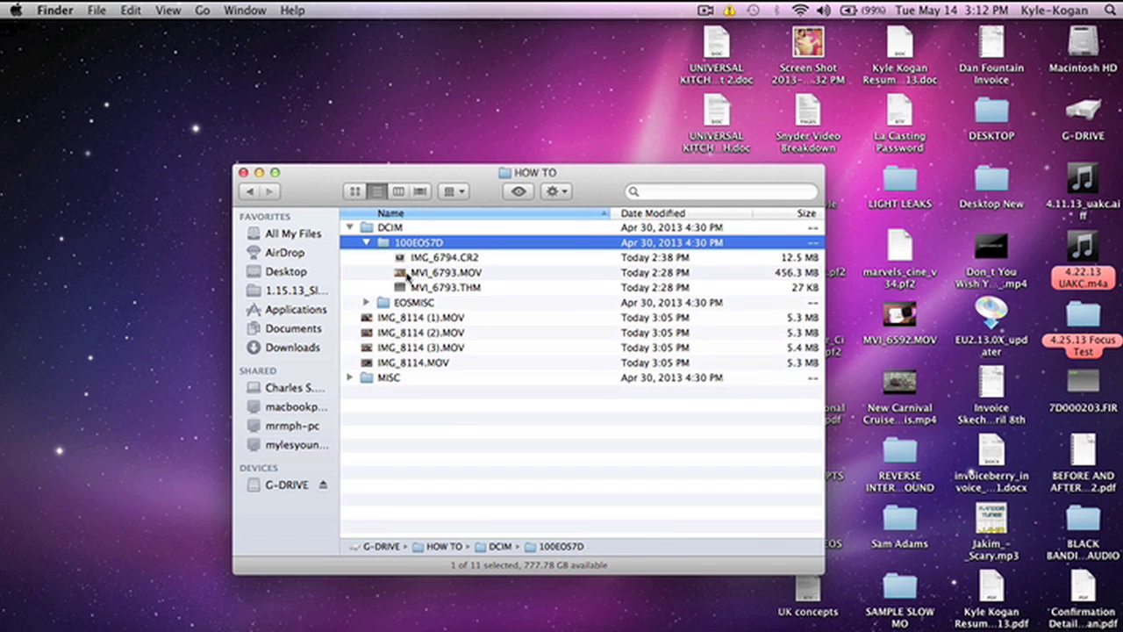
pyautogui.click(406, 274)
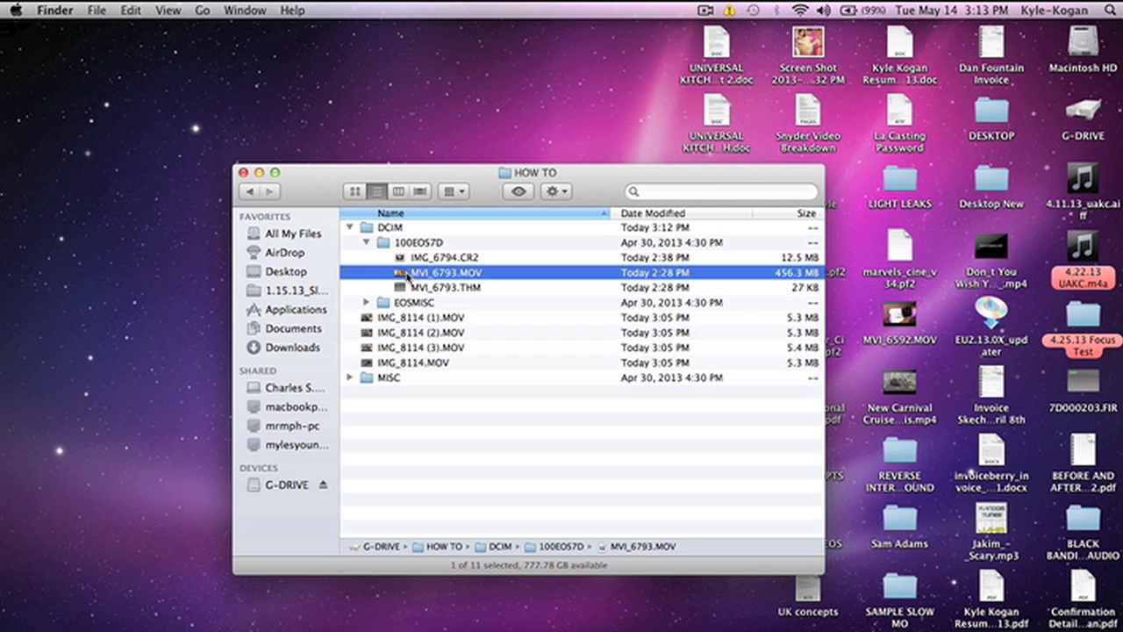
# Launch MPEG Streamclip from a Spotlight search for 'mpeg'.
pyautogui.press('super+space')
pyautogui.write('screen')
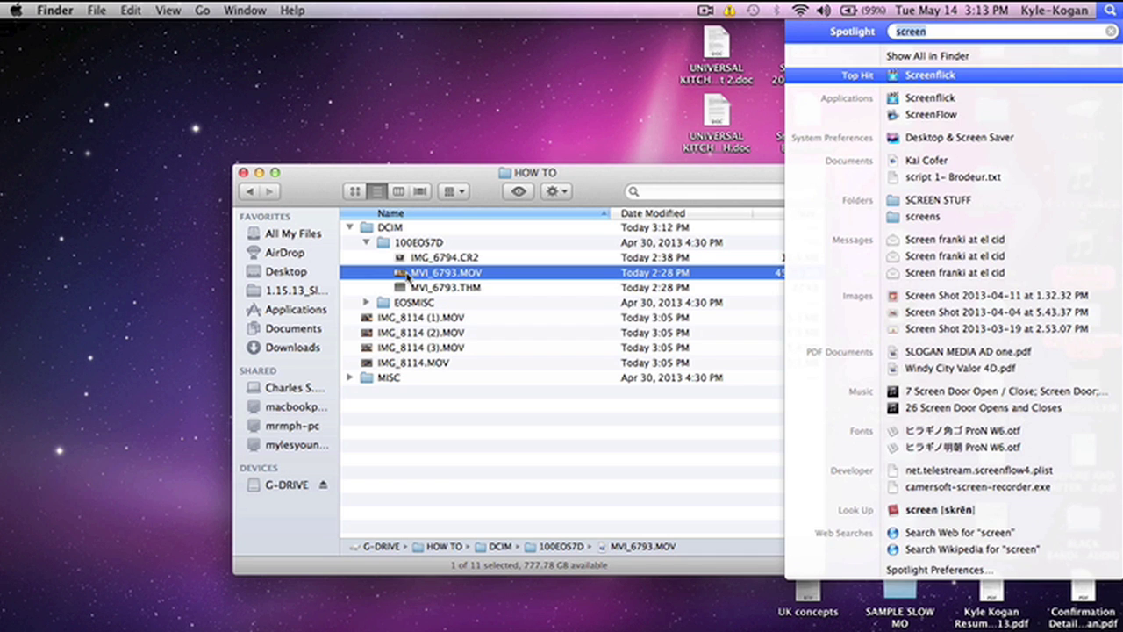
pyautogui.write('mpeg')
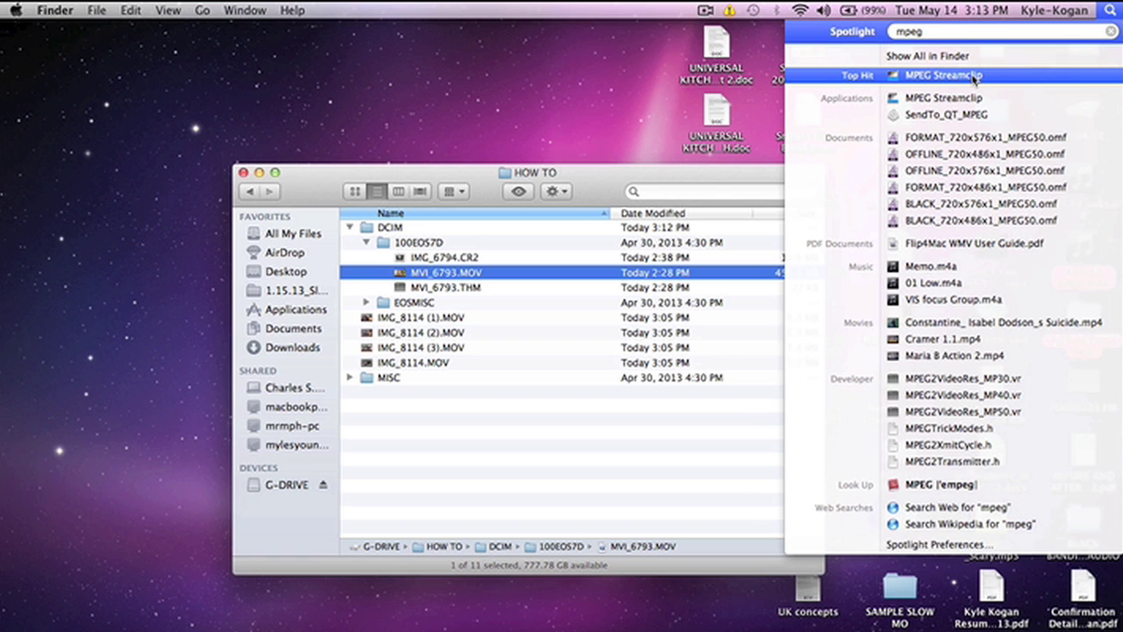
pyautogui.click(940, 75)
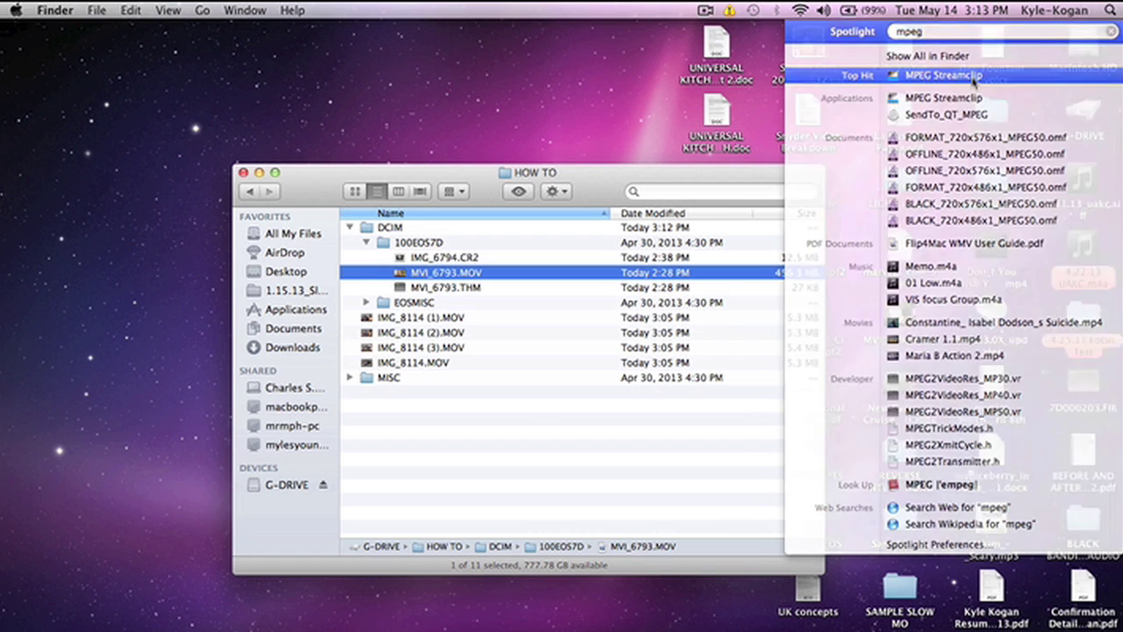
pyautogui.click(973, 78)
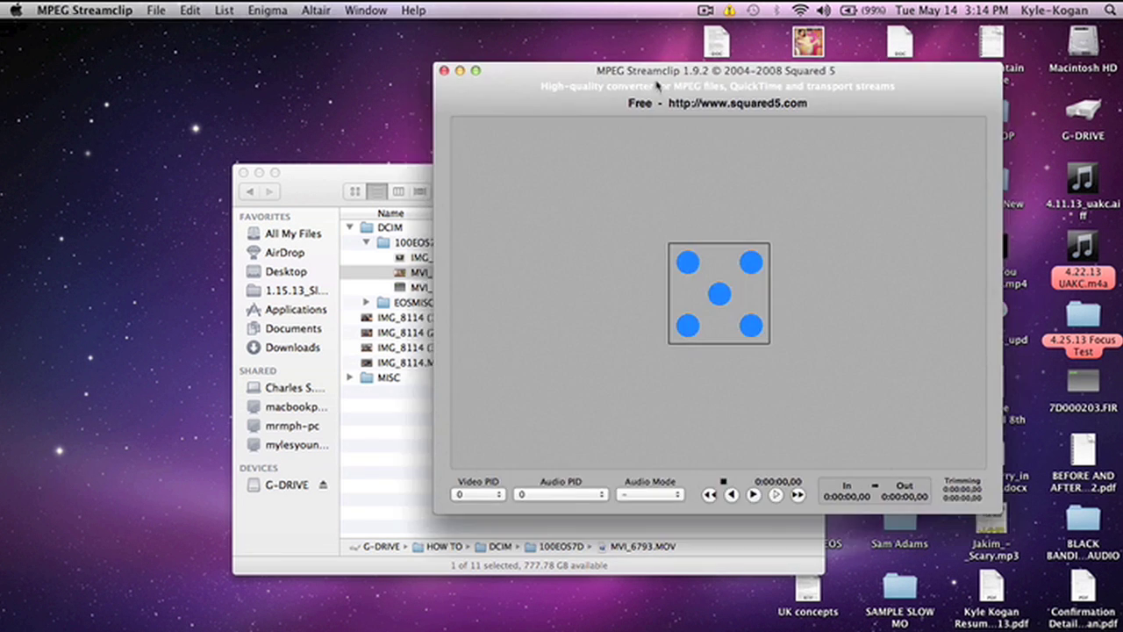
# Move the MPEG Streamclip window left and open List > Batch List.
pyautogui.moveTo(655, 86); pyautogui.dragTo(516, 95)
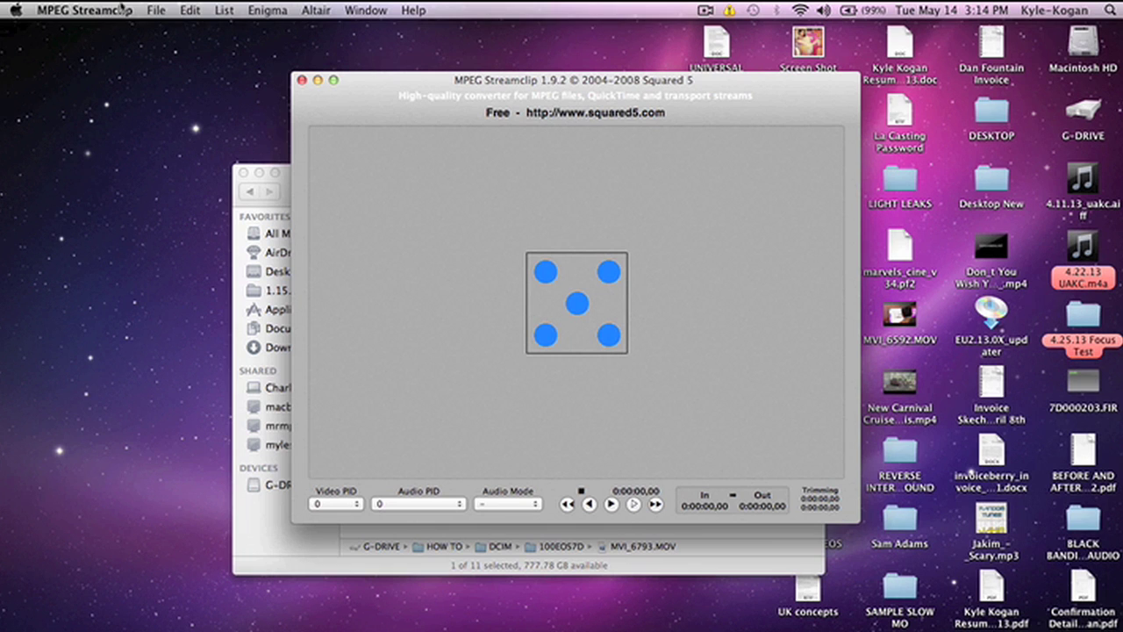
pyautogui.click(226, 10)
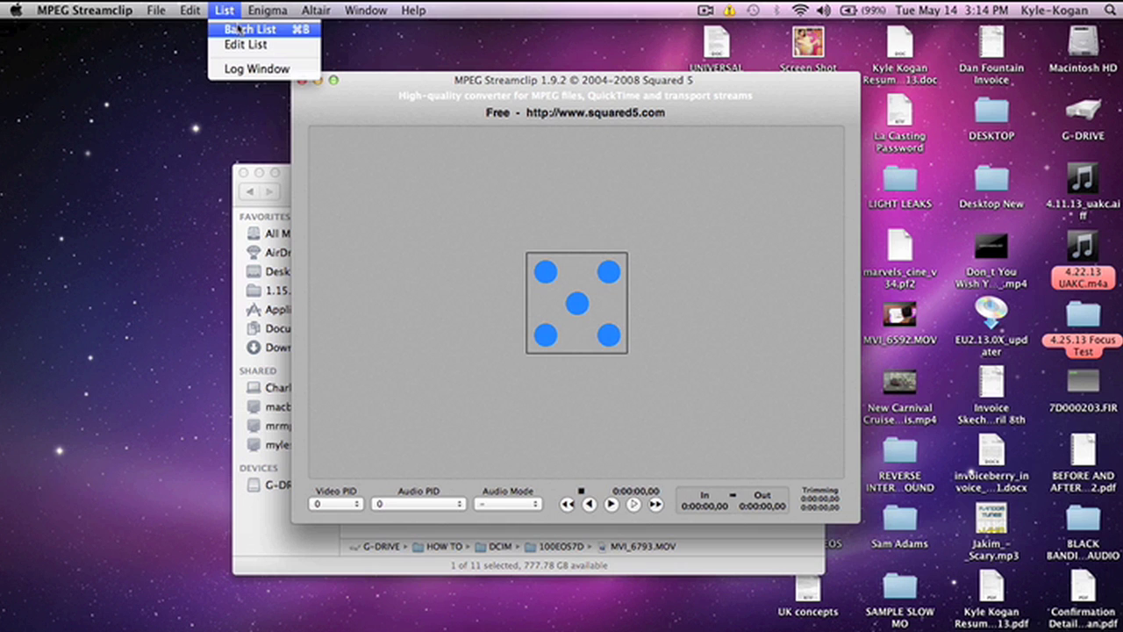
pyautogui.click(239, 31)
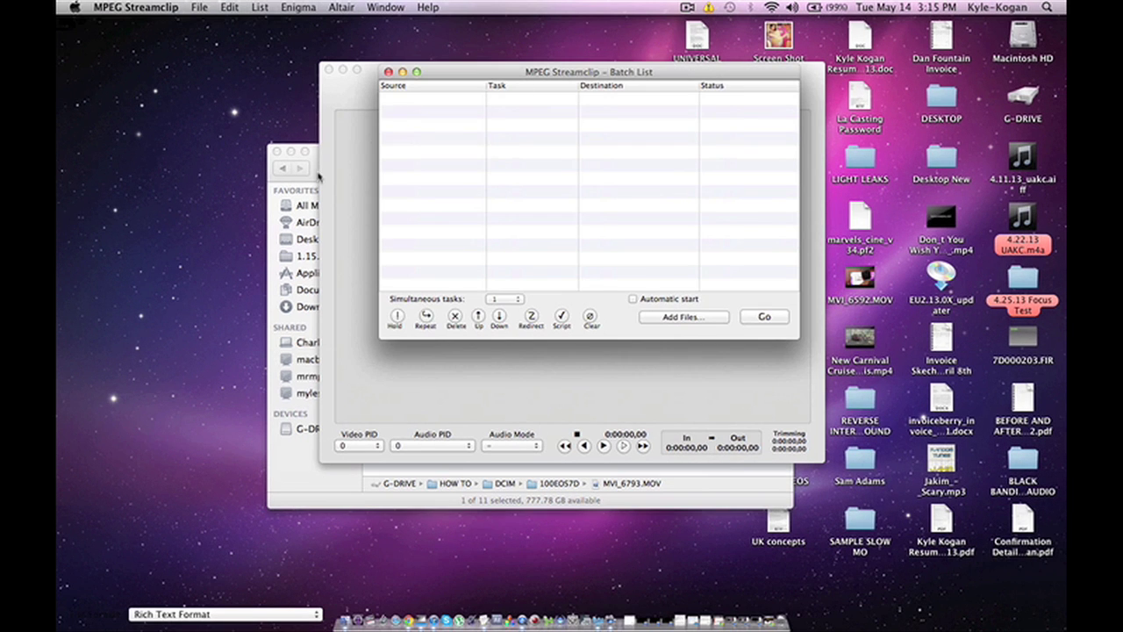
# Drag How To 1_MVI_6793.MOV from Finder into the Batch List, keeping Export to QuickTime.
pyautogui.click(290, 203)
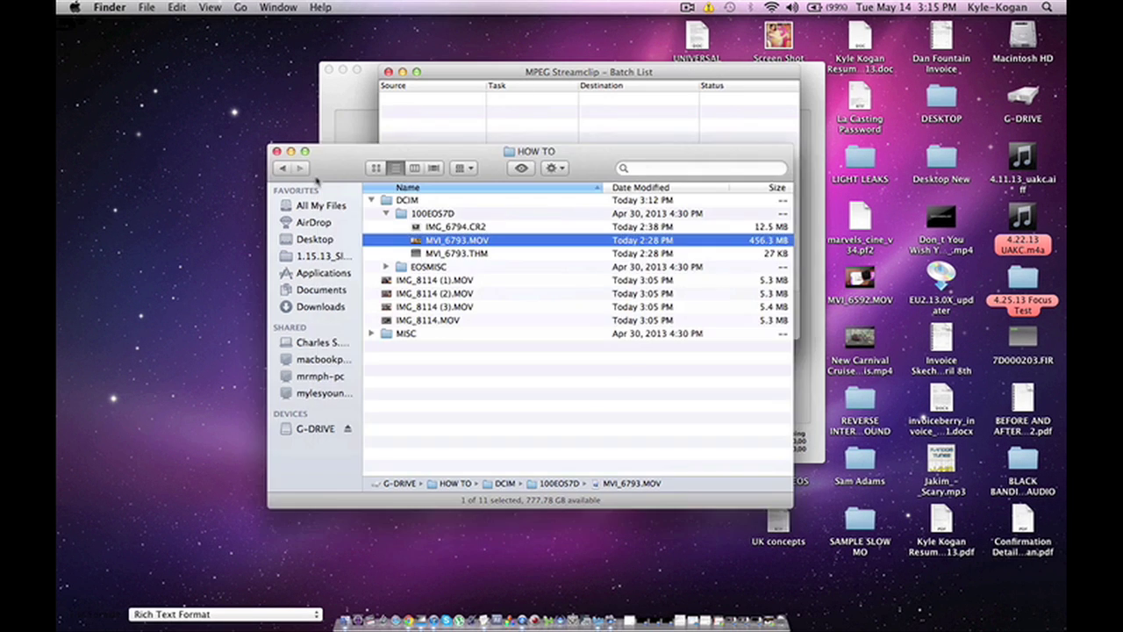
pyautogui.moveTo(316, 180); pyautogui.dragTo(58, 207)
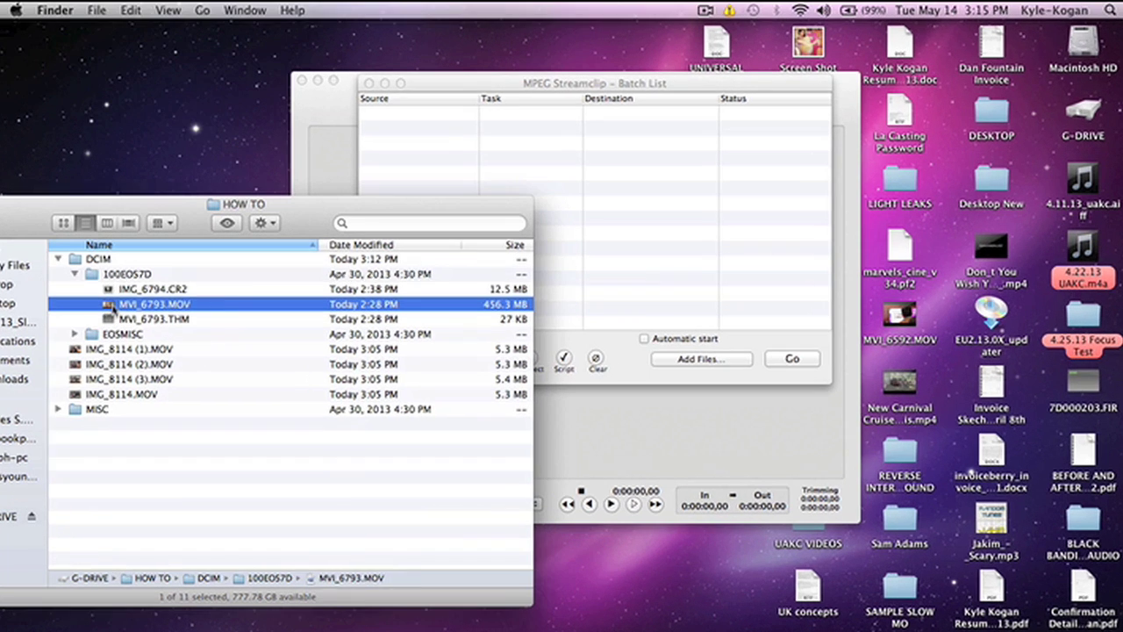
pyautogui.moveTo(156, 271); pyautogui.dragTo(624, 191)
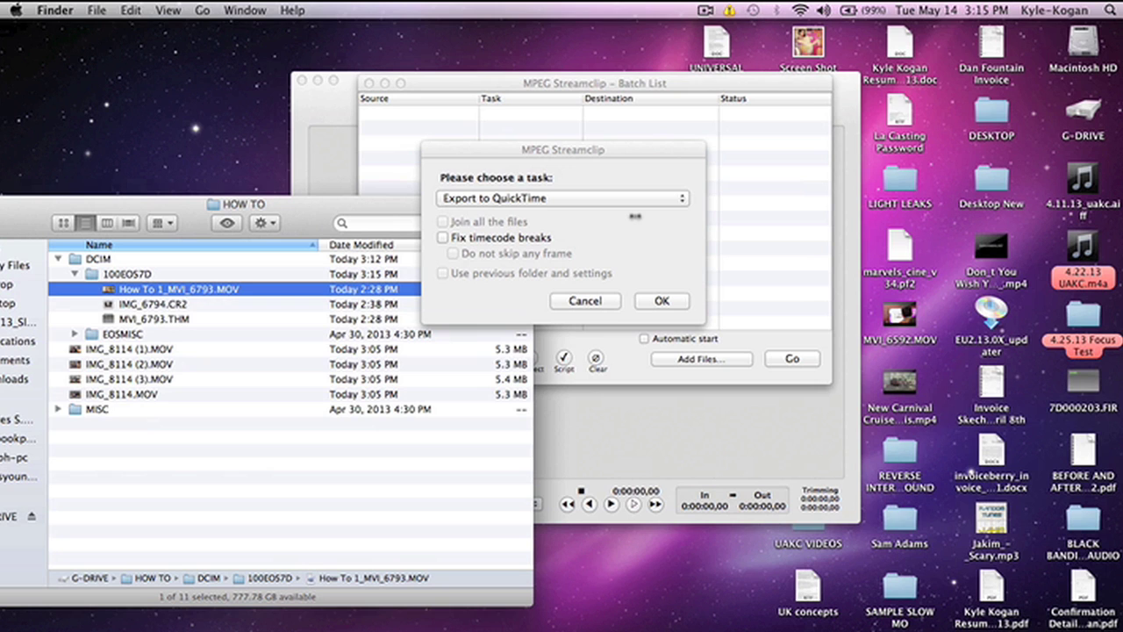
pyautogui.click(537, 230)
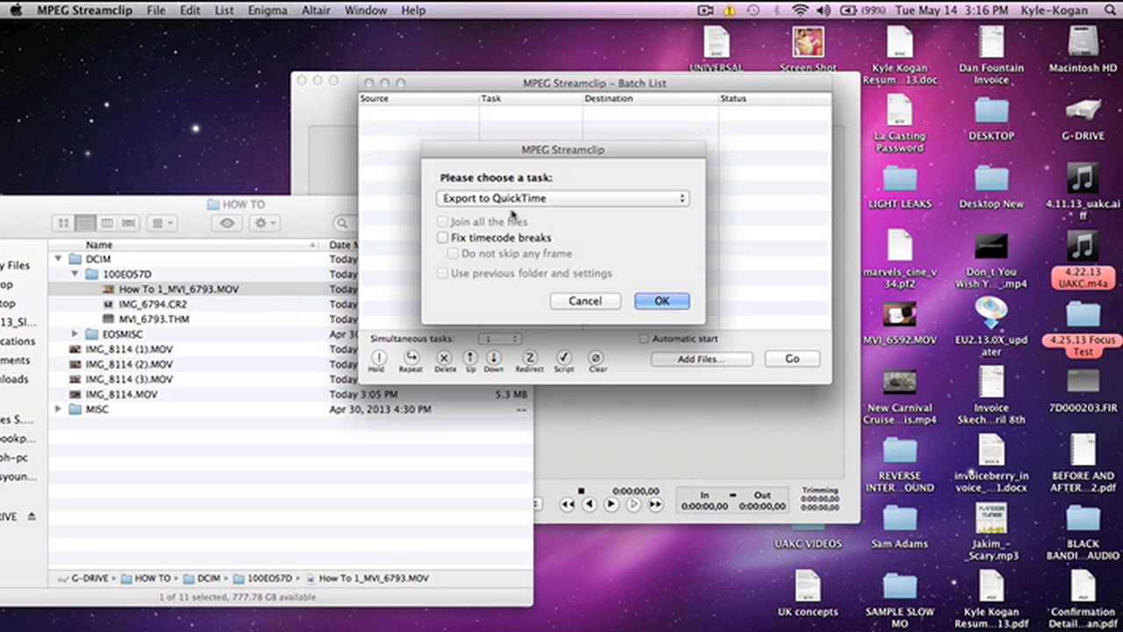
# Confirm Export to QuickTime and browse to G-DRIVE's HOW TO folder for the destination.
pyautogui.click(662, 301)
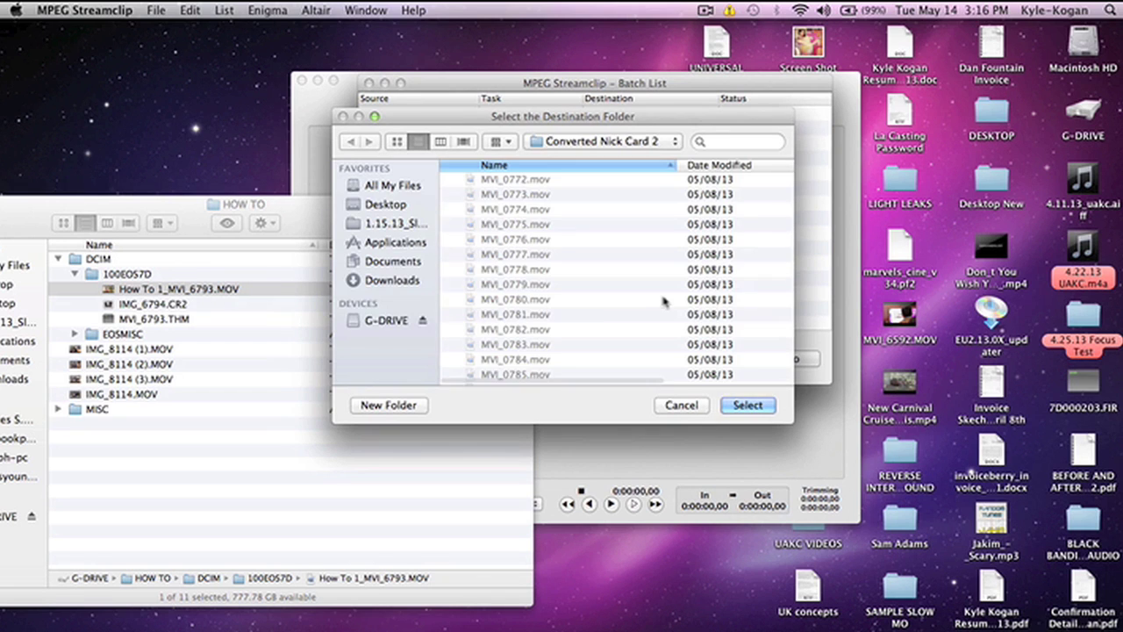
pyautogui.scroll(-3, 395, 299)
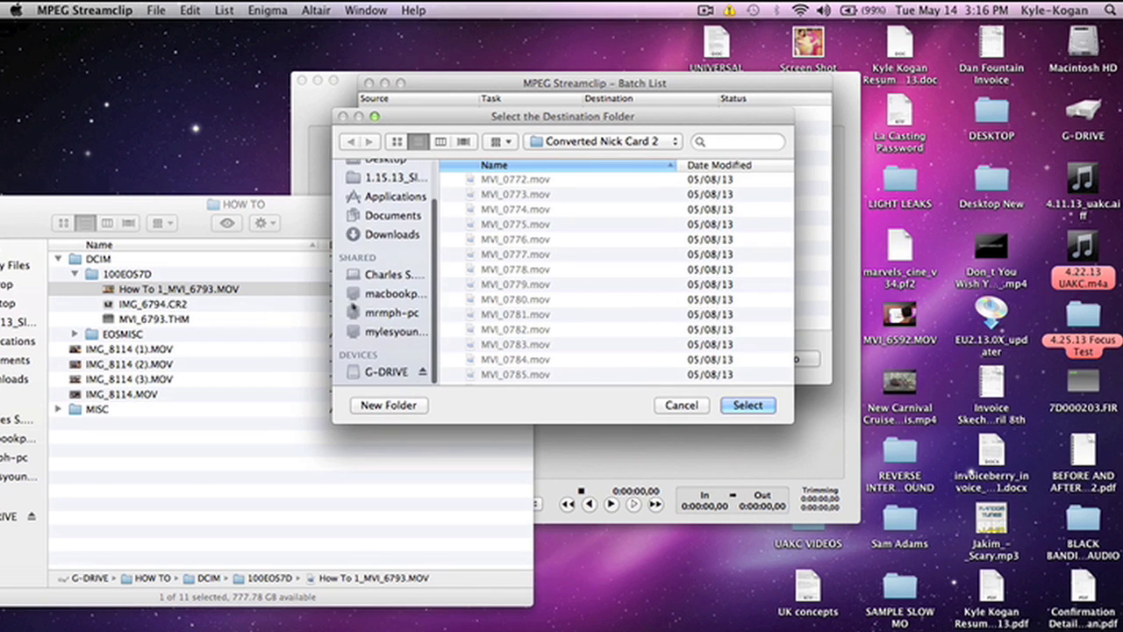
pyautogui.click(386, 375)
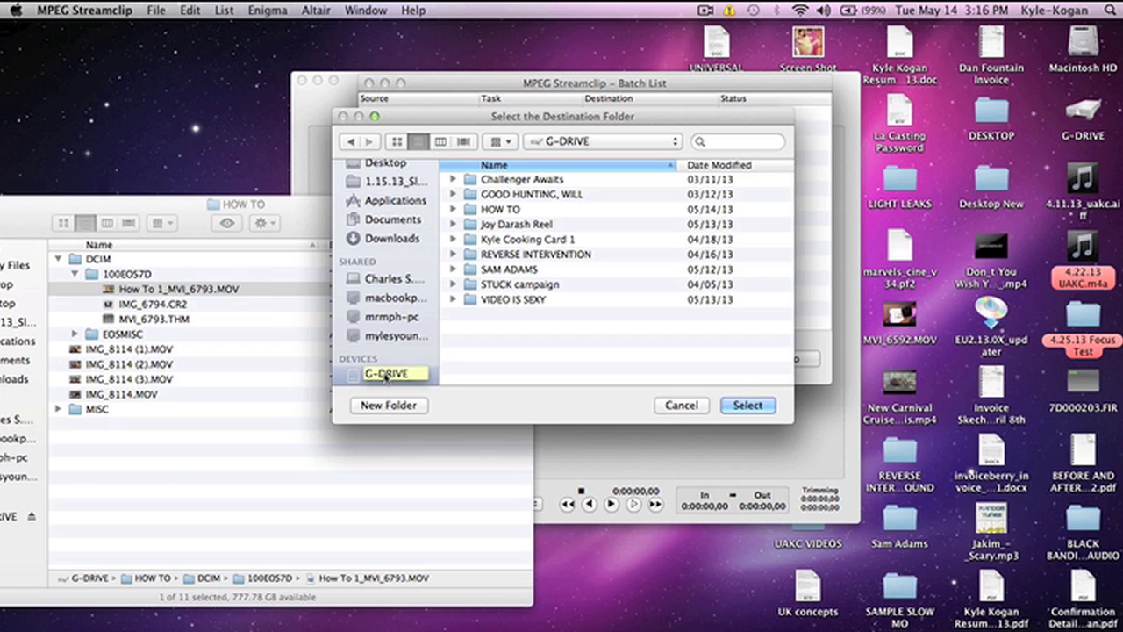
pyautogui.doubleClick(469, 211)
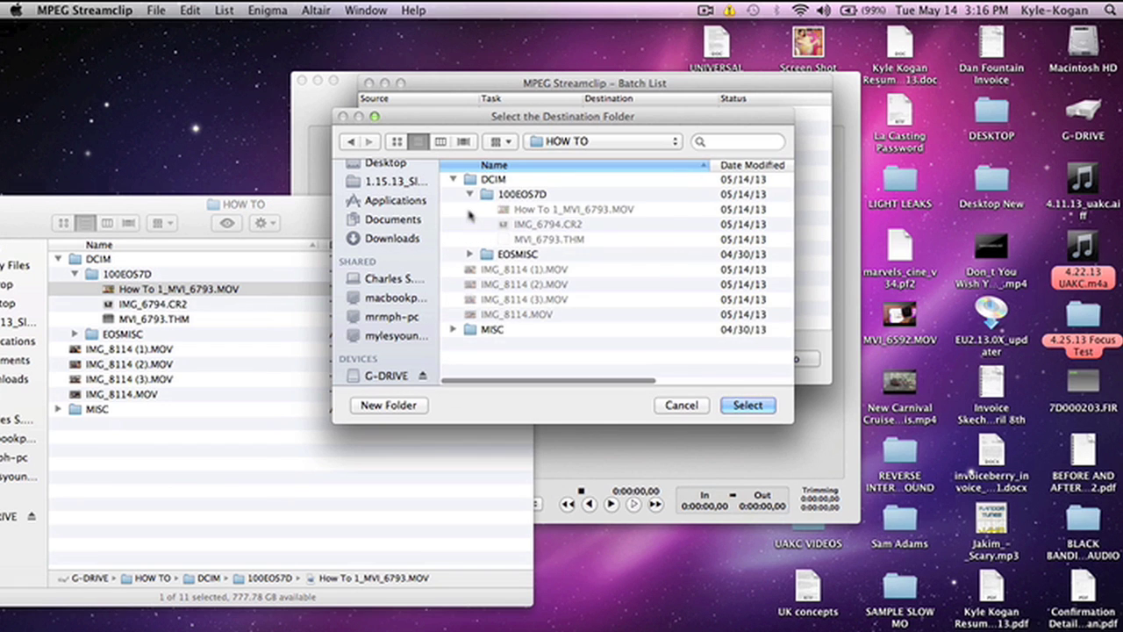
pyautogui.click(452, 179)
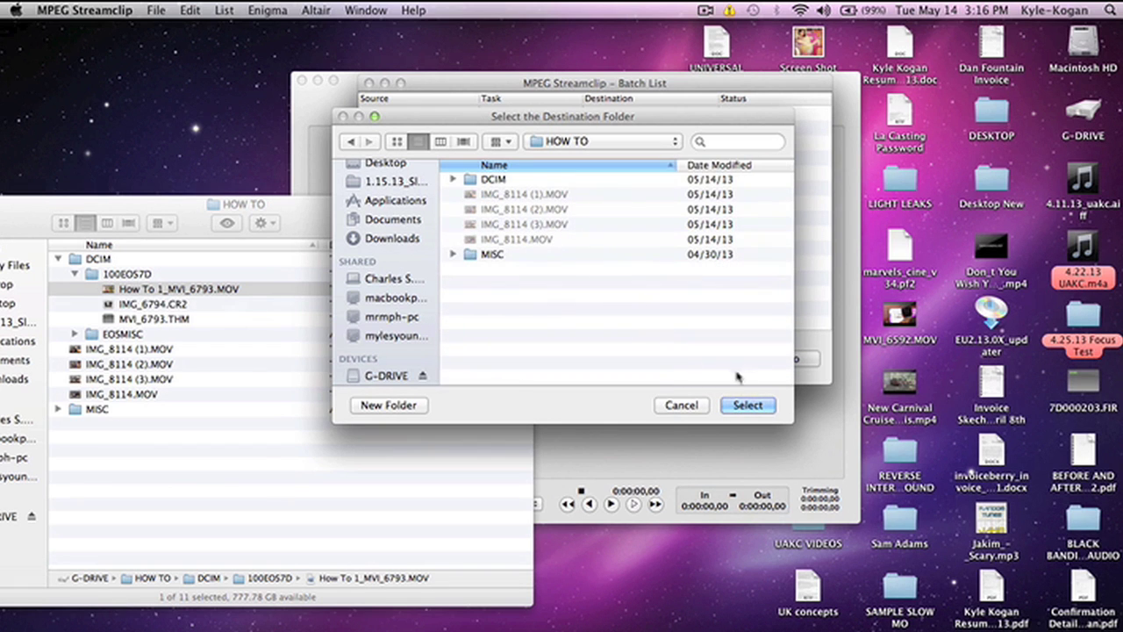
# Create a new folder 'How To Converted' and select it as the destination.
pyautogui.click(390, 405)
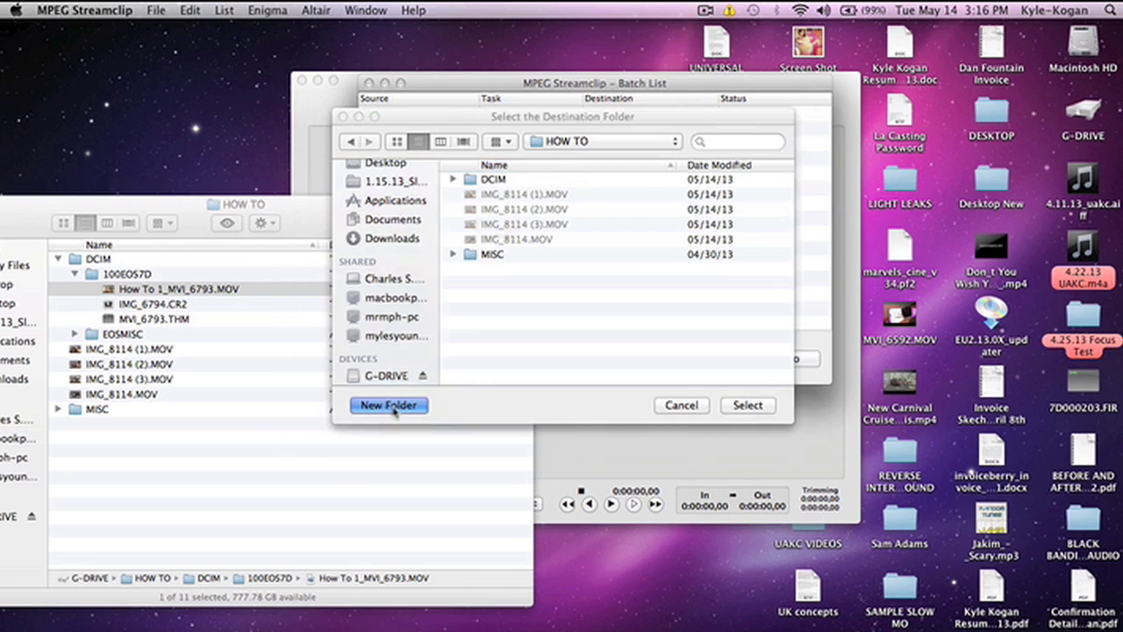
pyautogui.write('How')
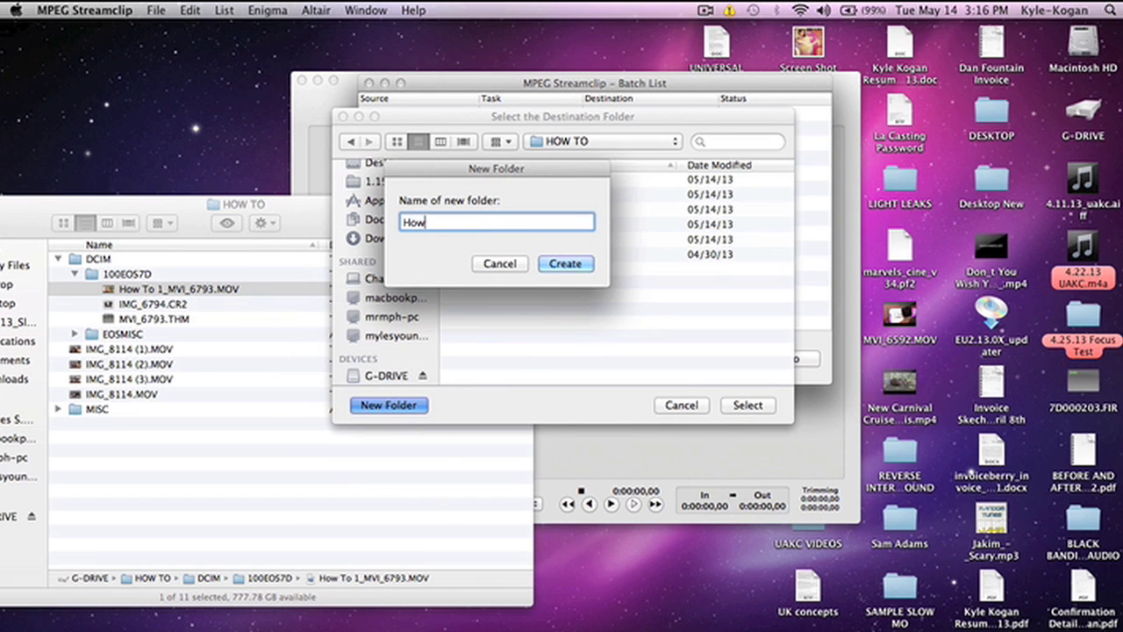
pyautogui.write(' To Converted')
pyautogui.click(589, 271)
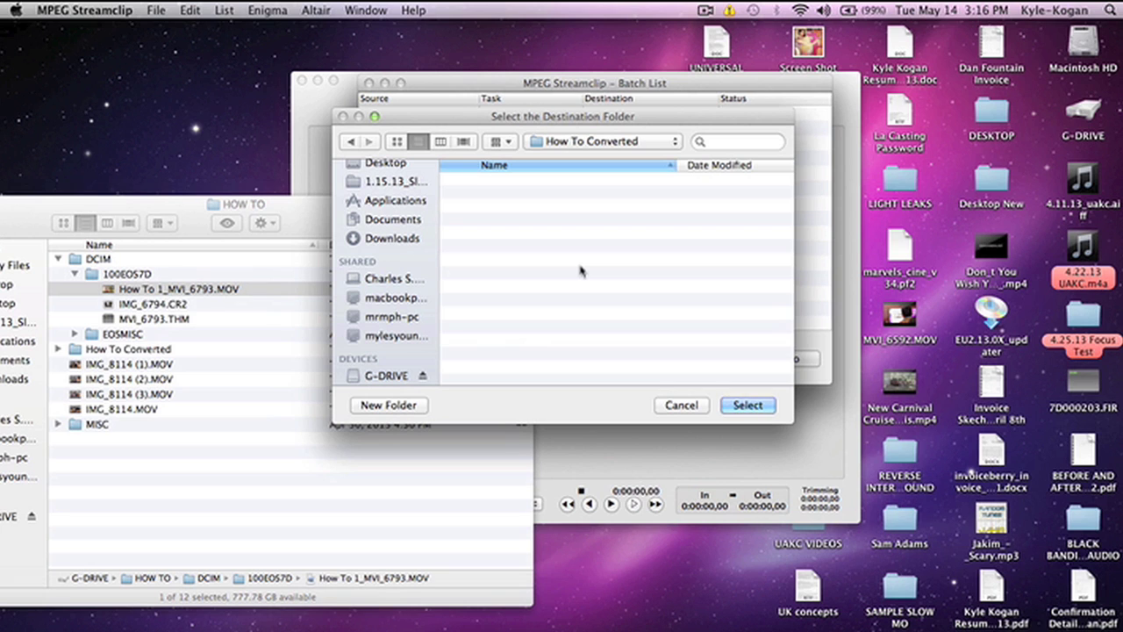
pyautogui.click(755, 408)
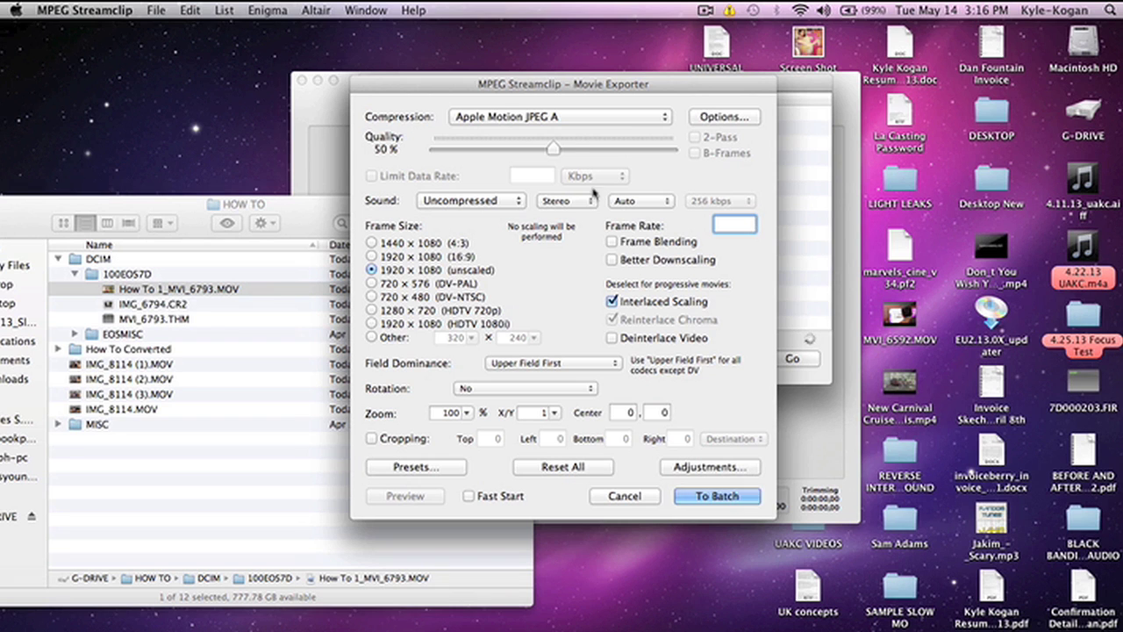
# Drag Quality to 100 % and pick Apple ProRes 422 (HQ) from the Compression list.
pyautogui.moveTo(553, 149); pyautogui.dragTo(696, 158)
pyautogui.click(613, 120)
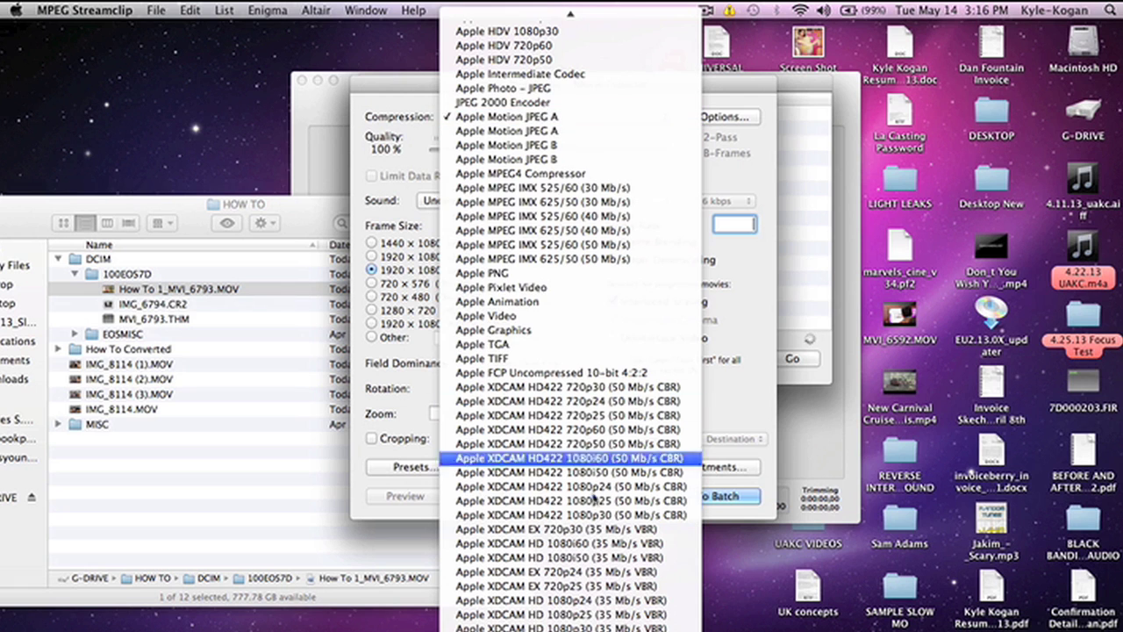
pyautogui.scroll(-3, 562, 571)
pyautogui.moveTo(558, 9)
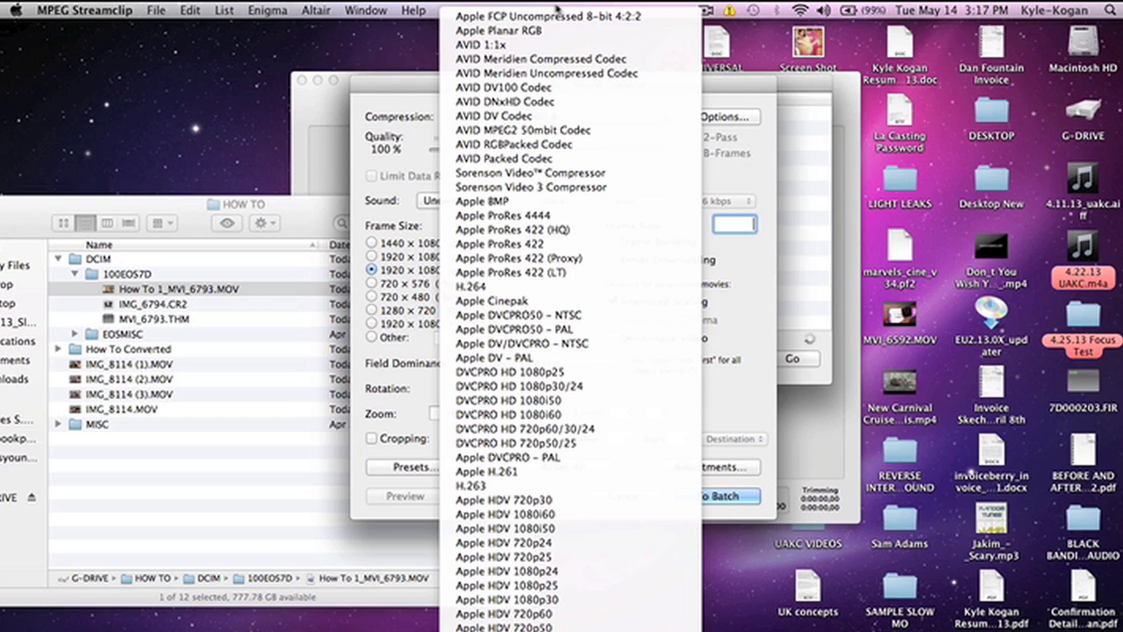
pyautogui.click(569, 230)
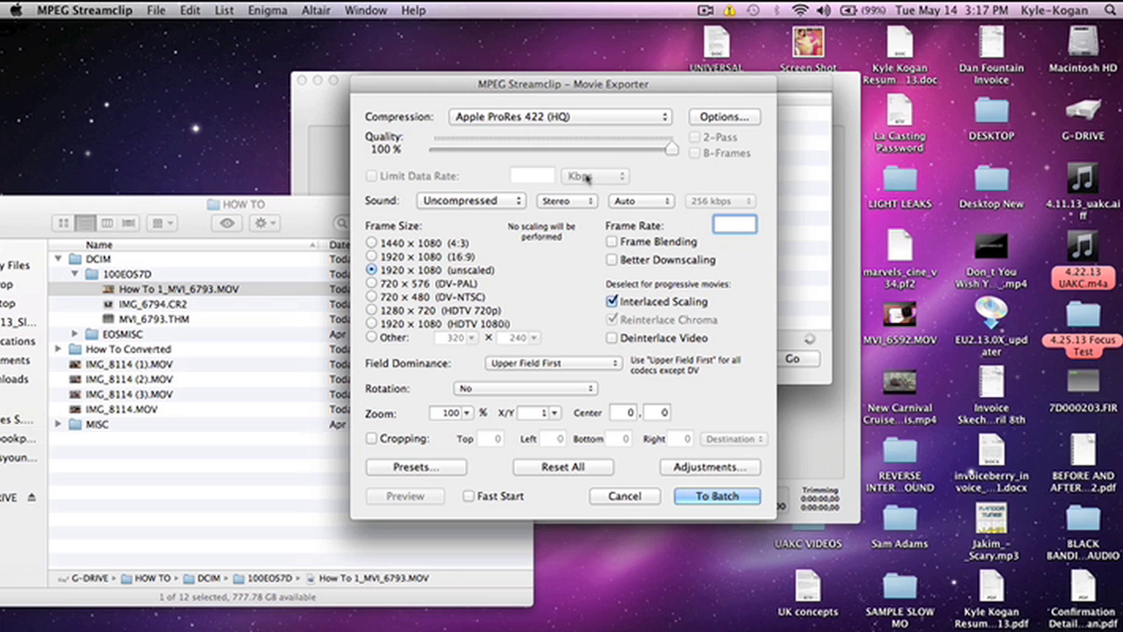
# Leave Sound at Uncompressed, check Deinterlace Video, and queue the export with To Batch.
pyautogui.click(506, 203)
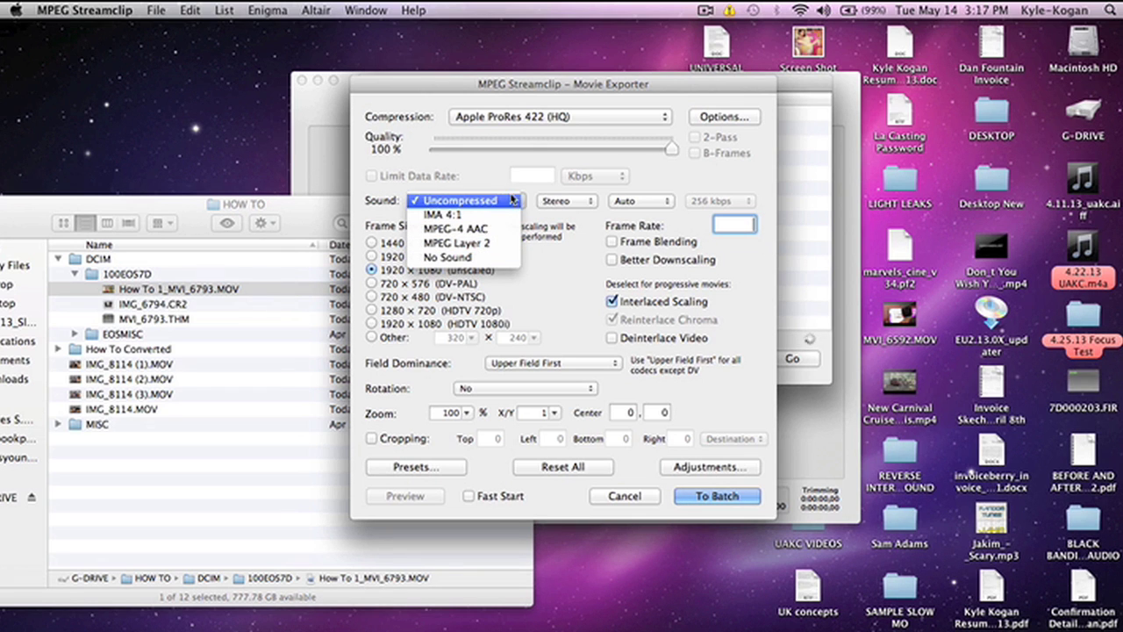
pyautogui.click(506, 204)
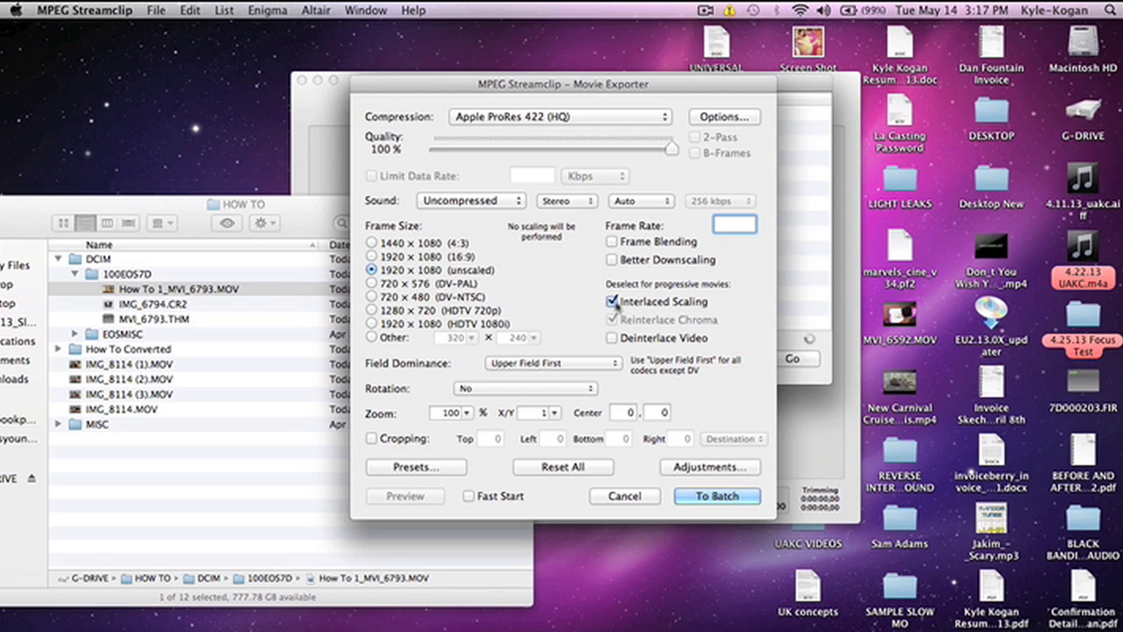
pyautogui.click(613, 339)
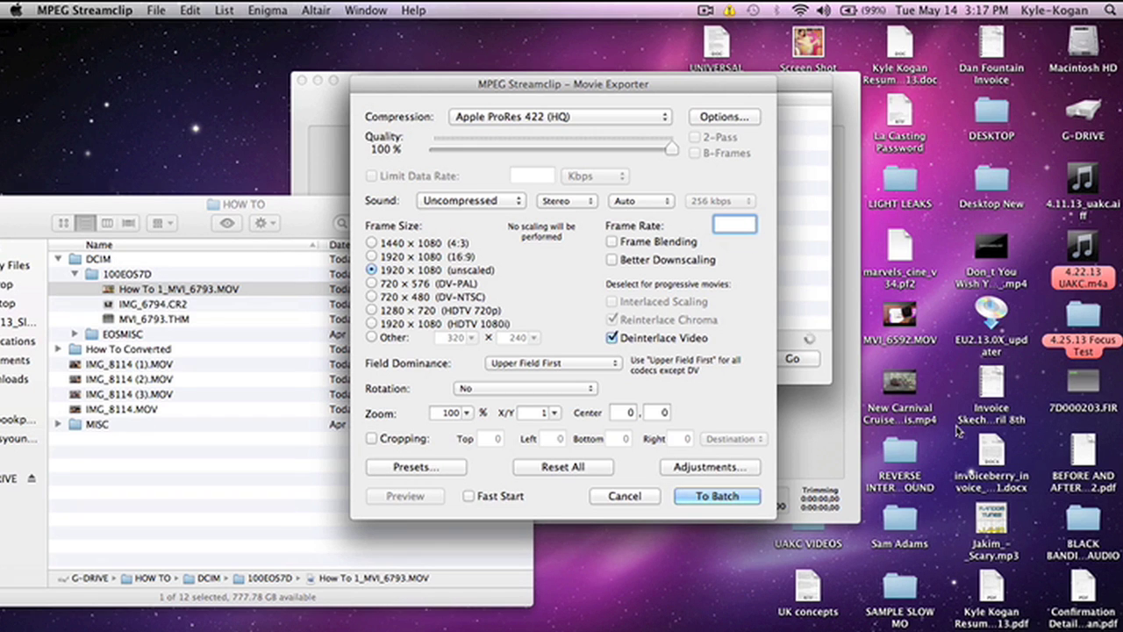
pyautogui.click(718, 496)
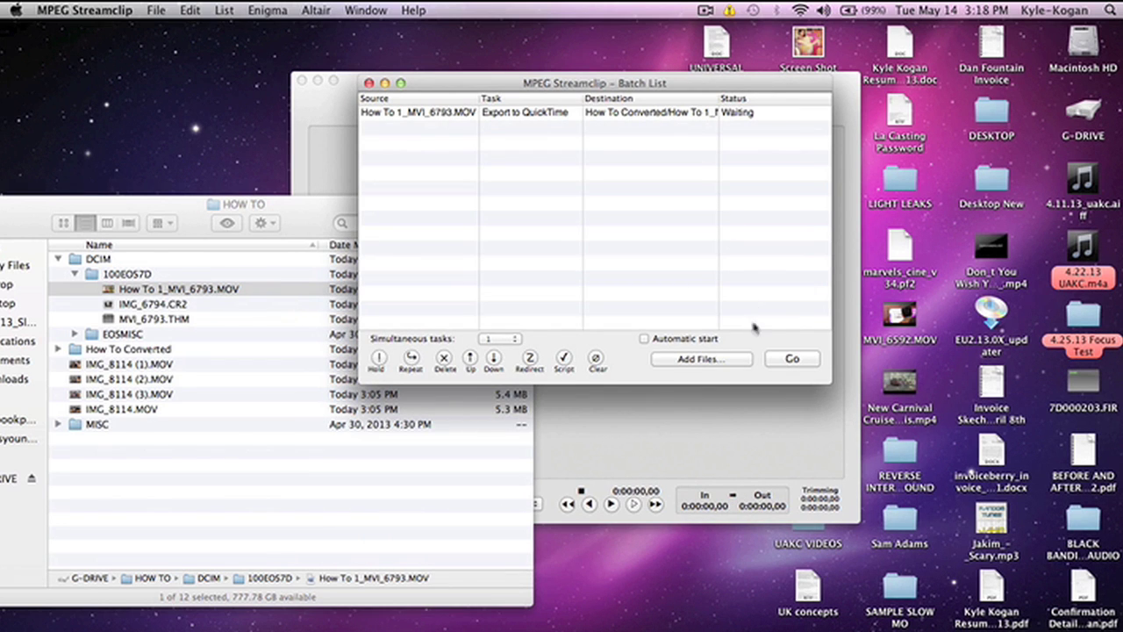
# Click Go in the Batch List to convert How To 1_MVI_6793.MOV.
pyautogui.click(785, 360)
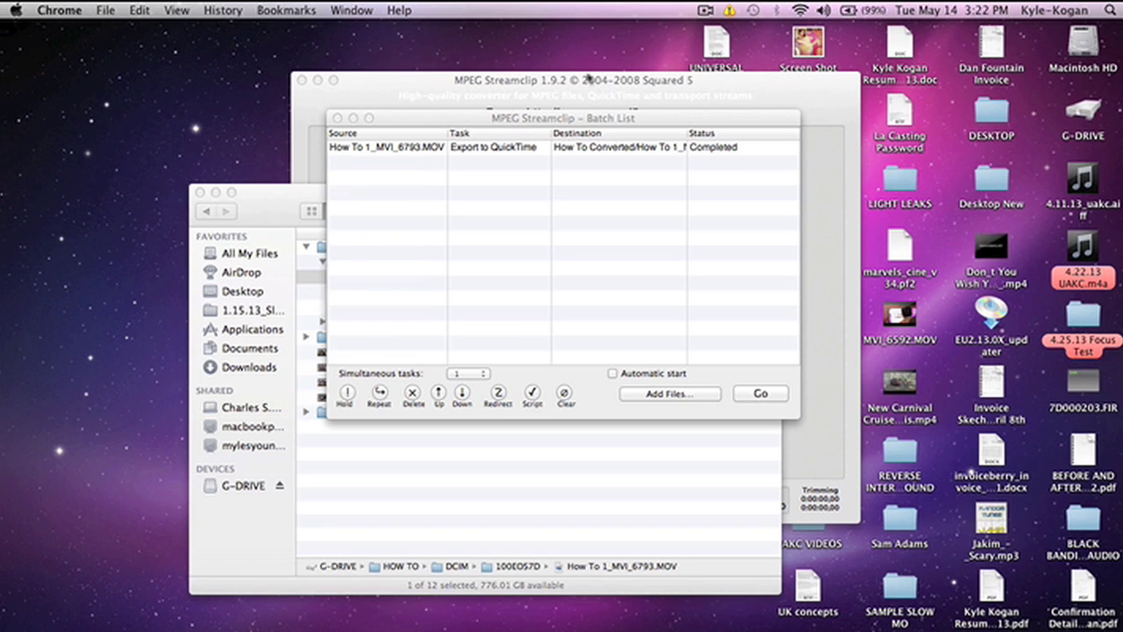
# In Finder, open G-DRIVE's HOW TO folder, collapse DCIM and expand How To Converted.
pyautogui.click(701, 156)
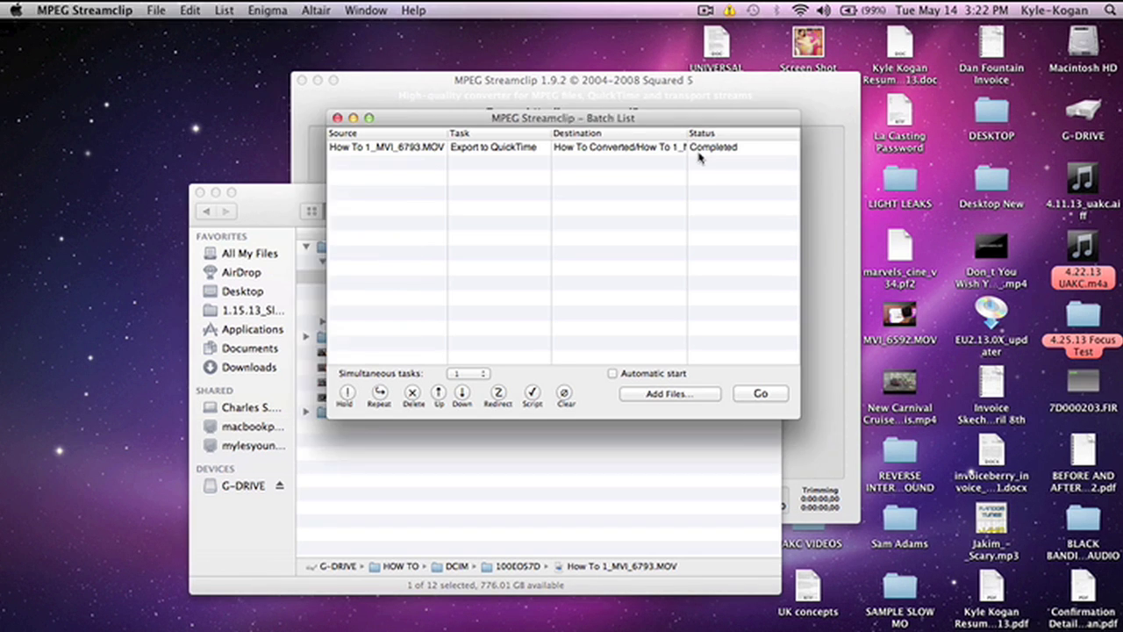
pyautogui.click(247, 488)
pyautogui.click(246, 488)
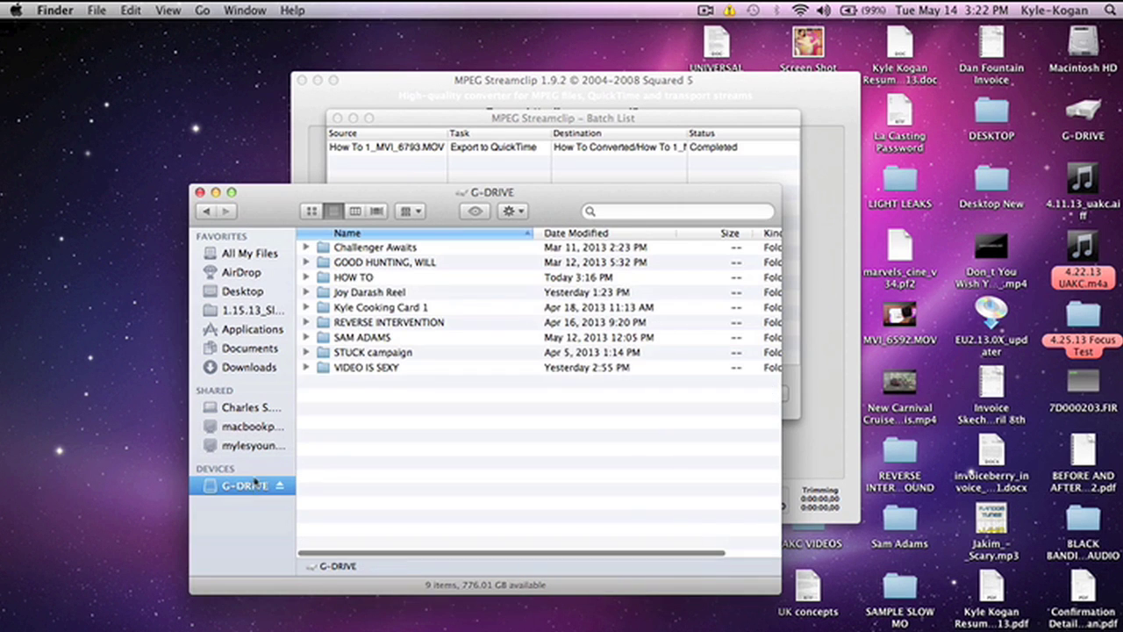
pyautogui.doubleClick(325, 277)
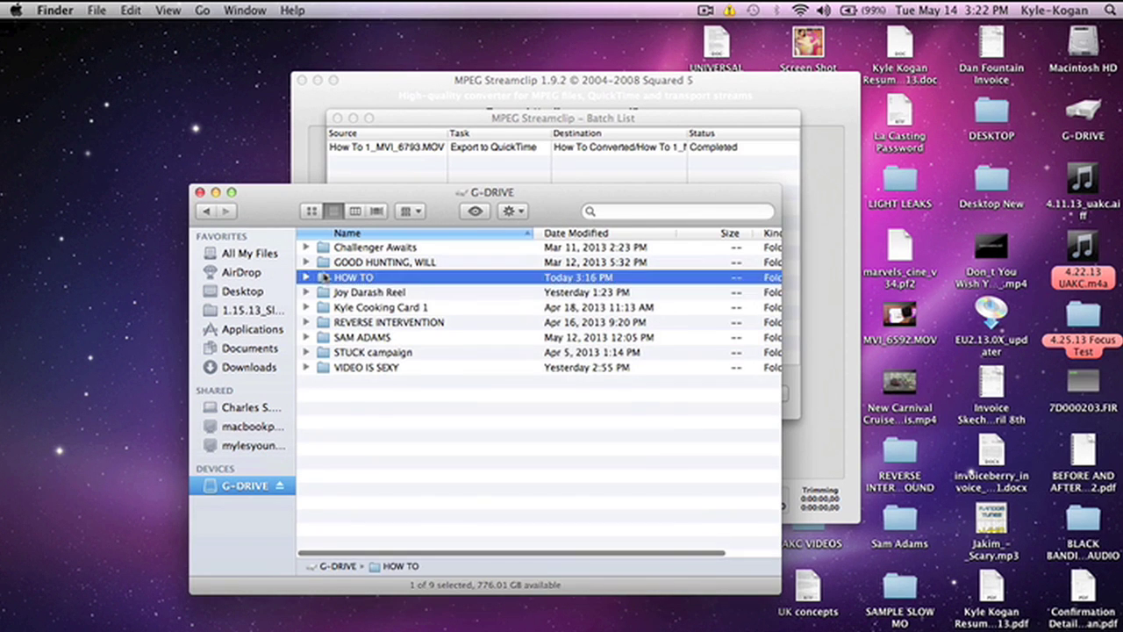
pyautogui.click(305, 247)
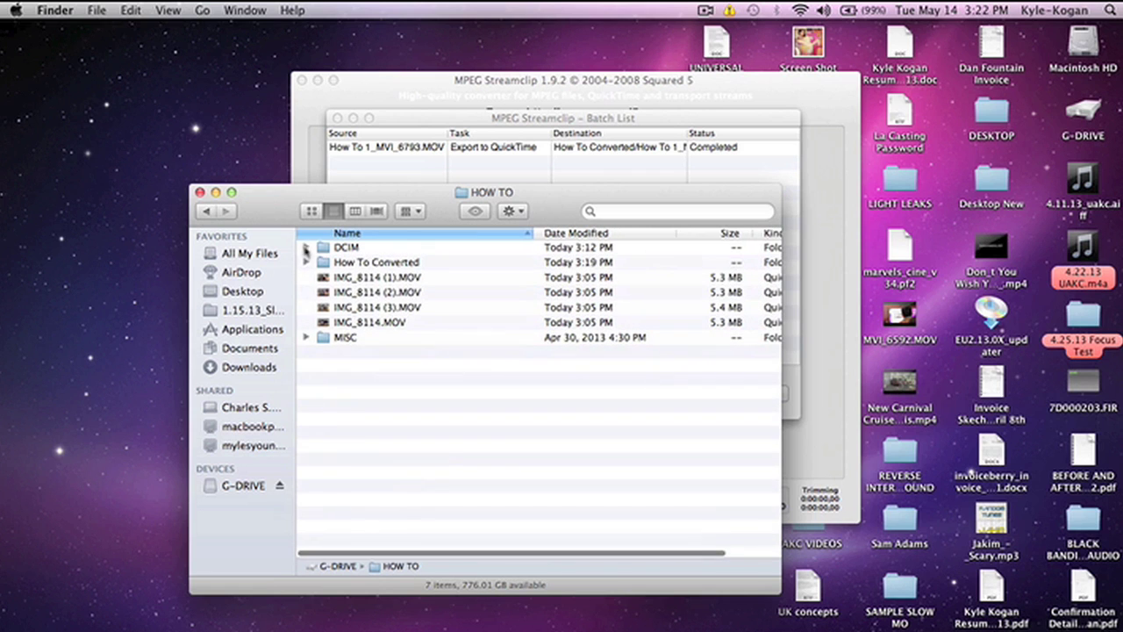
pyautogui.click(307, 263)
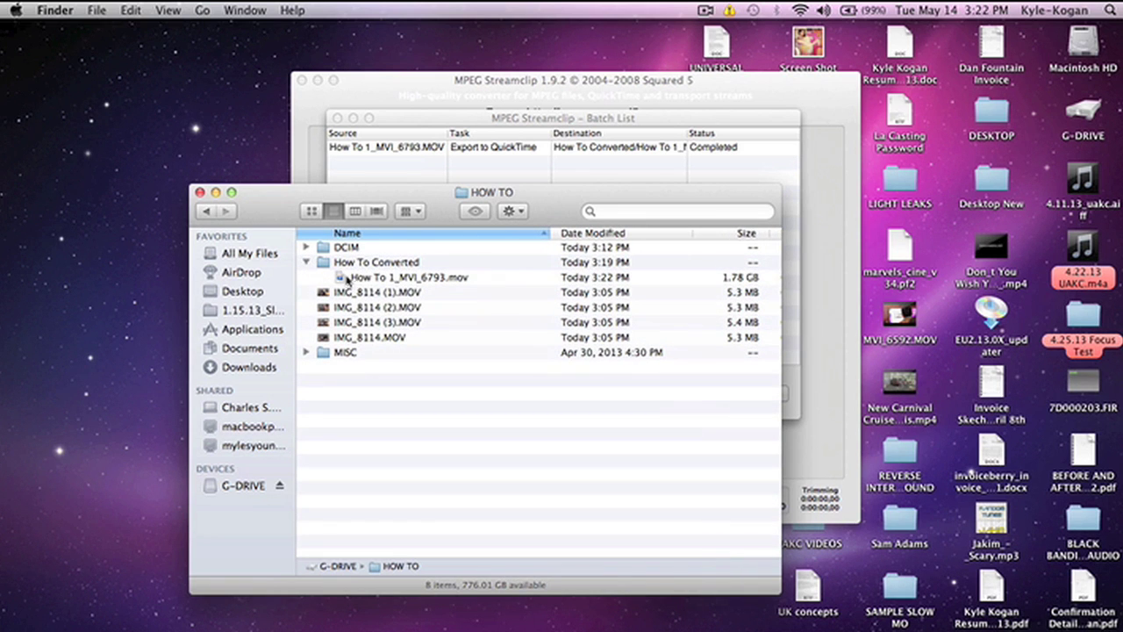
# Preview the converted How To 1_MVI_6793.mov in Quick Look with volume raised, then close it.
pyautogui.click(350, 279)
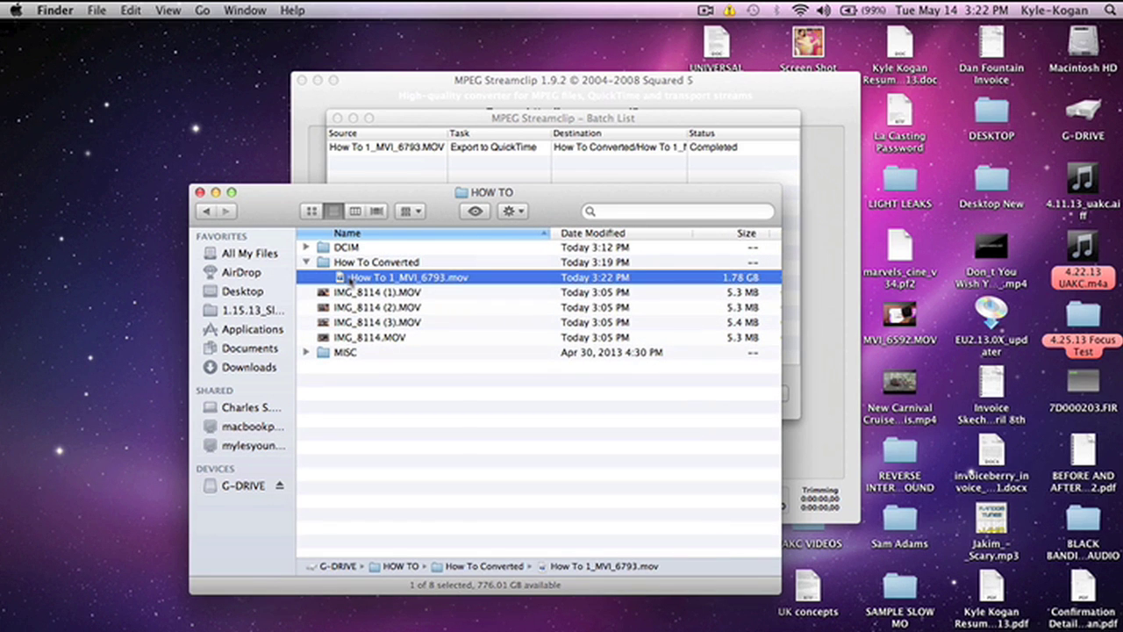
pyautogui.press('space')
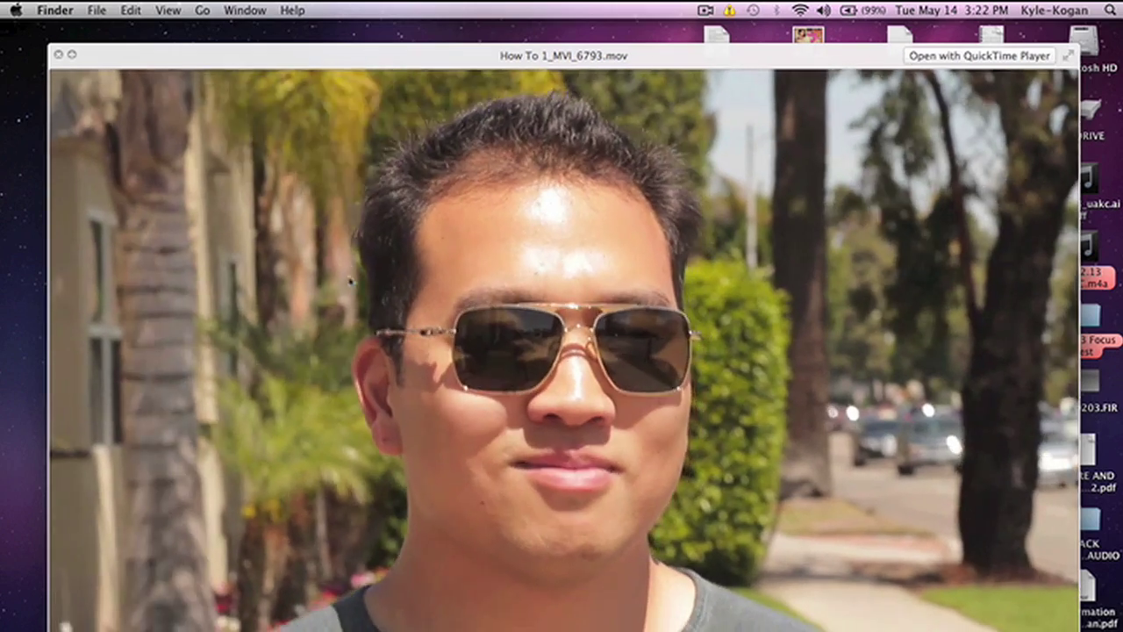
pyautogui.press('XF86AudioRaiseVolume')
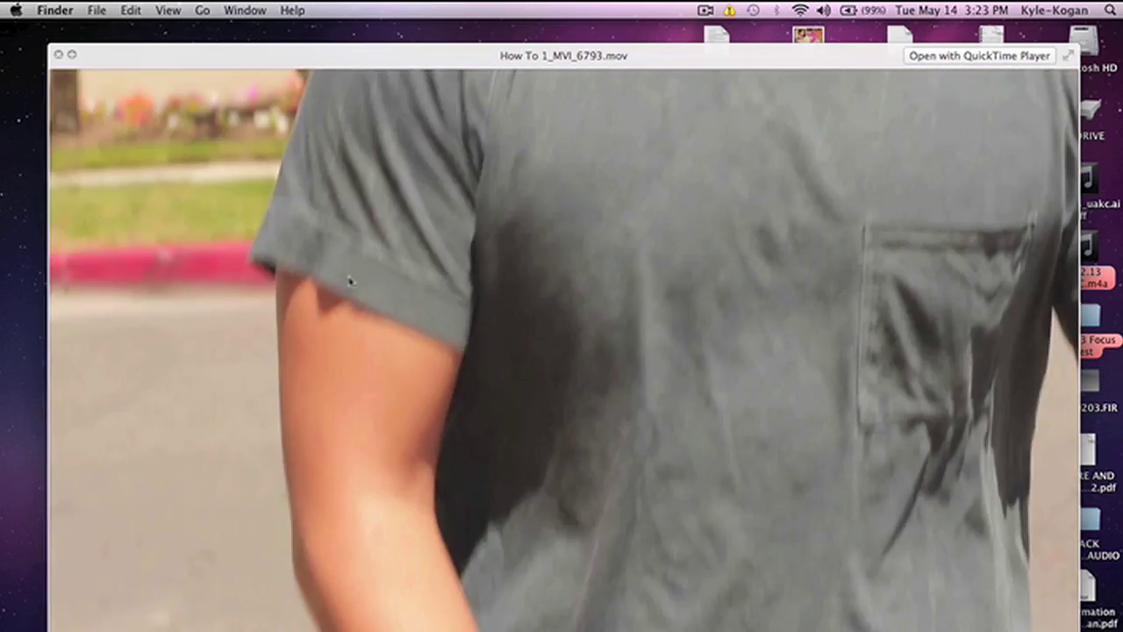
pyautogui.press('space')
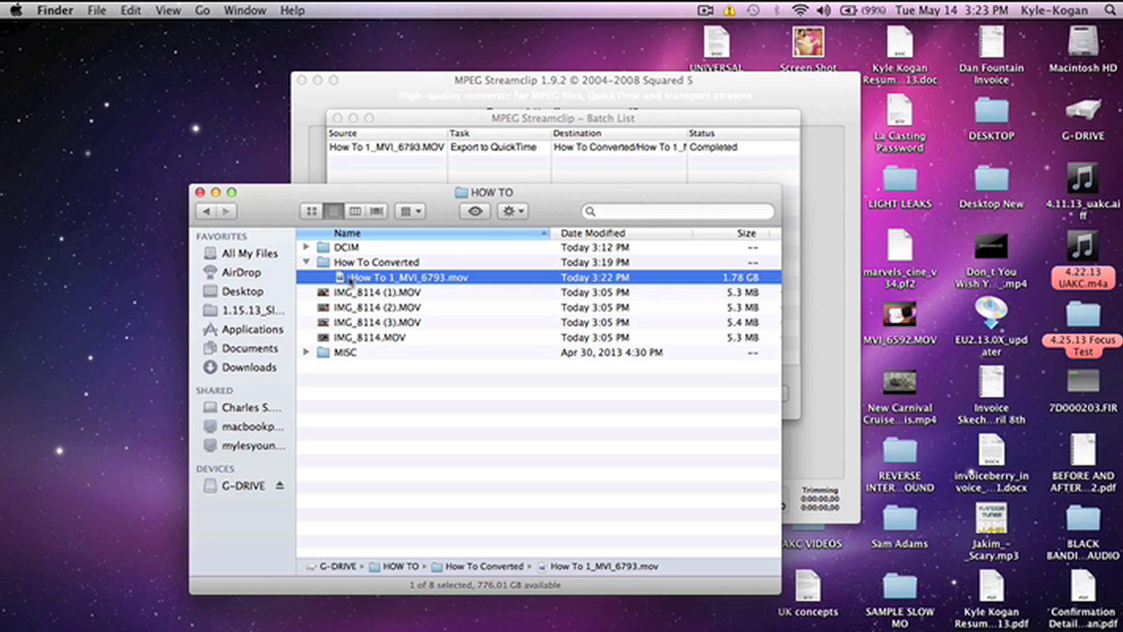
pyautogui.moveTo(348, 282); pyautogui.dragTo(334, 564)
pyautogui.moveTo(342, 625); pyautogui.dragTo(351, 279)
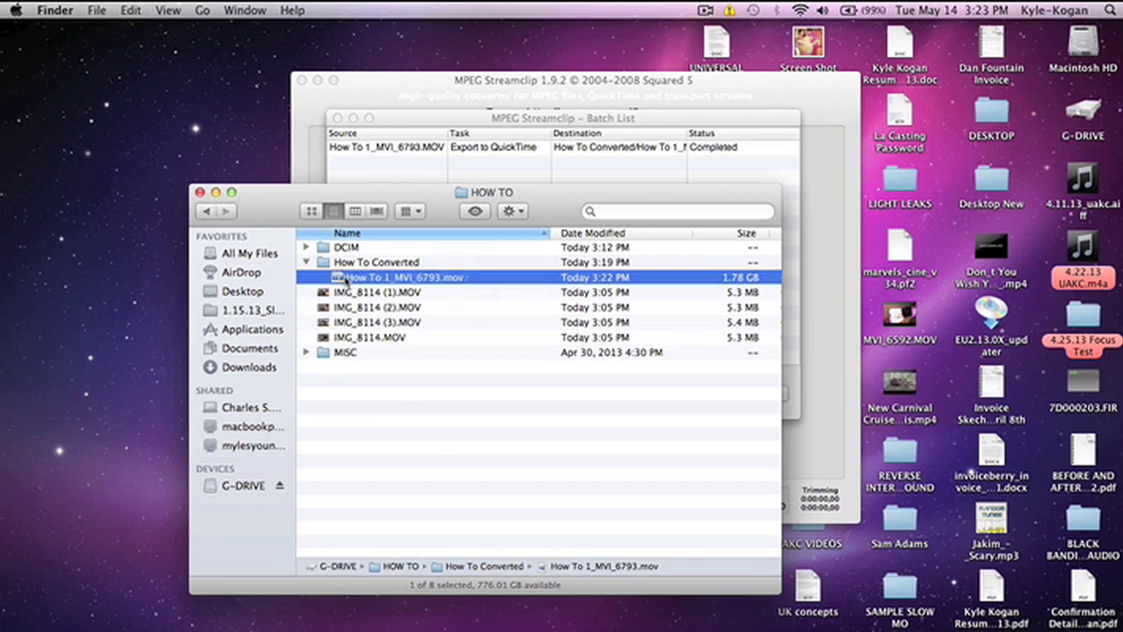